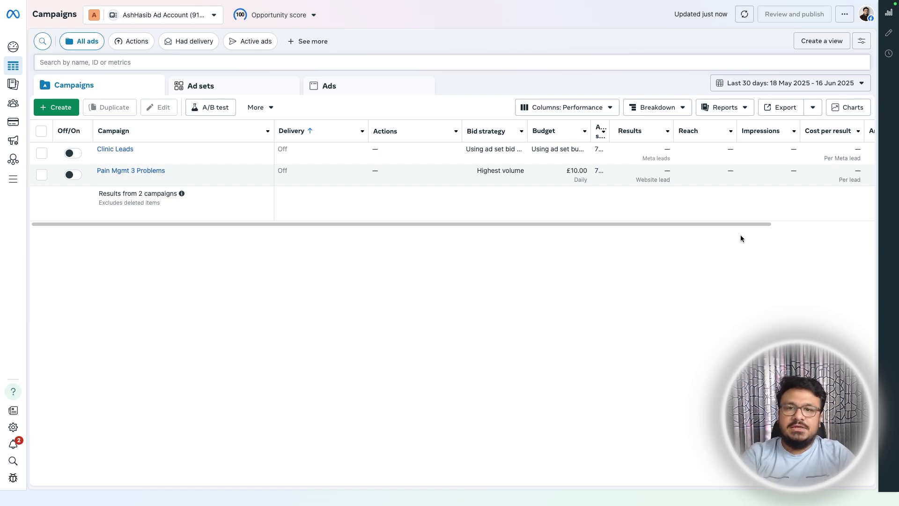
- Dismiss the Opportunity score popup so the new-campaign objective choices are showing
mouse_move(172, 6)
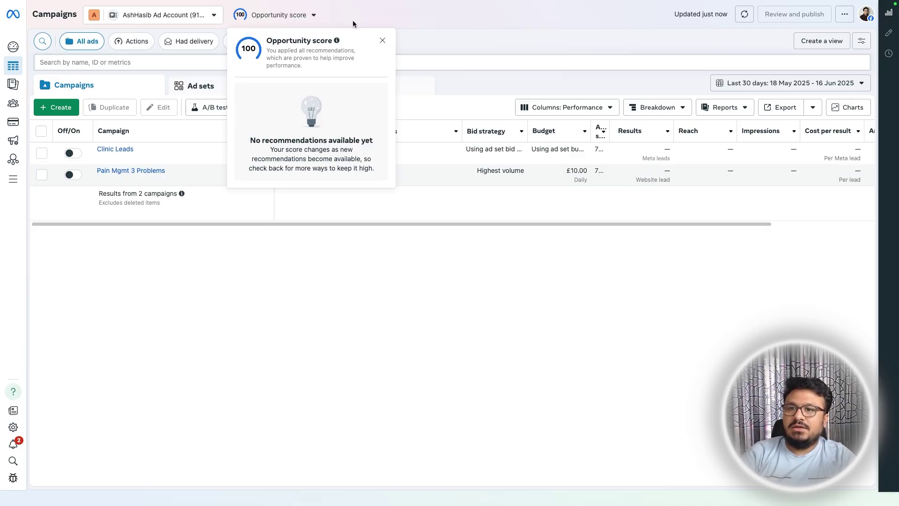
left_click(382, 40)
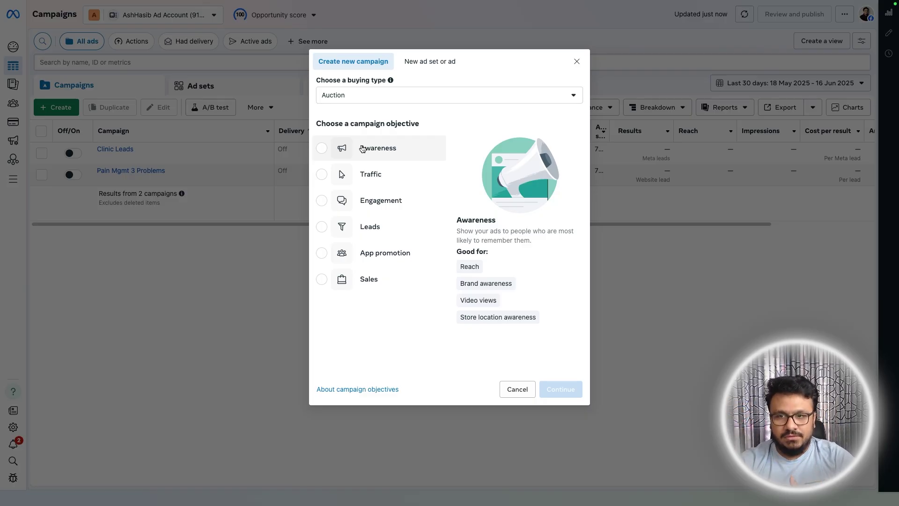
- Choose the Leads objective with a manual leads campaign setup, creating the New Leads campaign draft
left_click(431, 230)
left_click(556, 390)
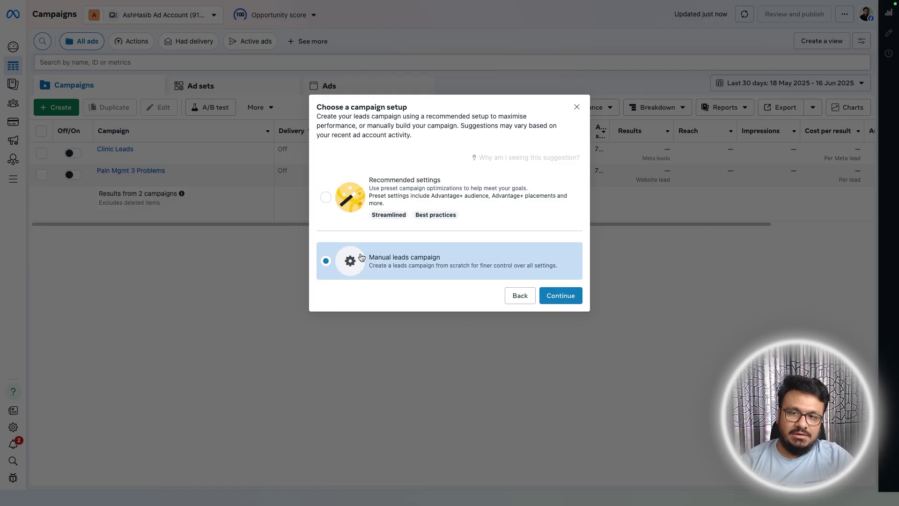
left_click(570, 301)
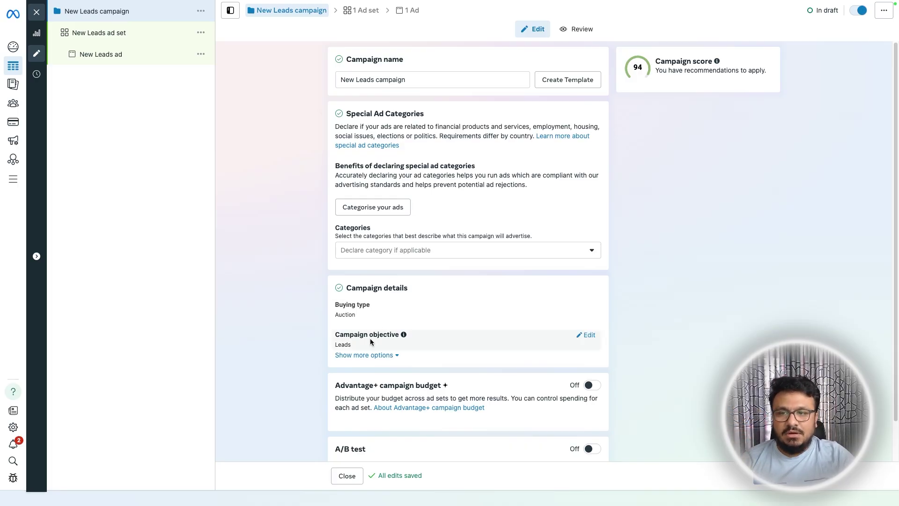
- Look over the campaign settings, then switch to the New Leads ad set's settings
scroll(373, 318, "down", 1)
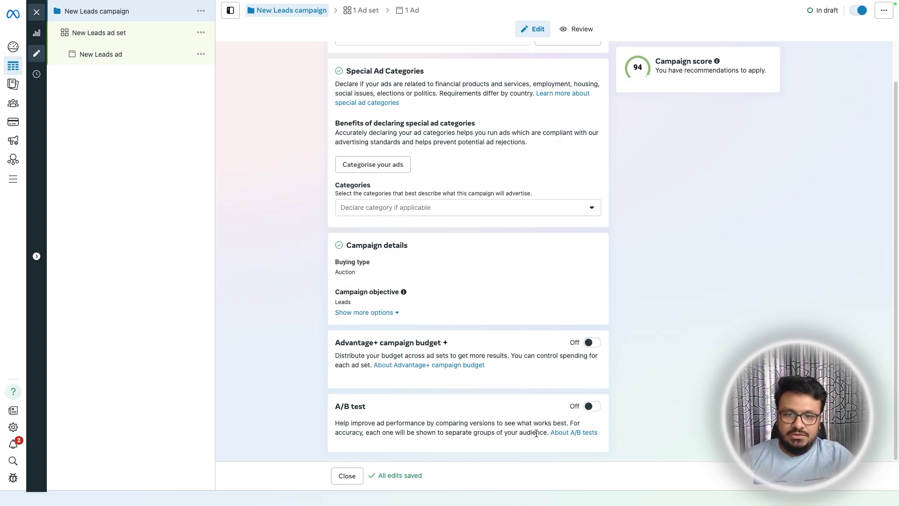
scroll(514, 275, "up", 1)
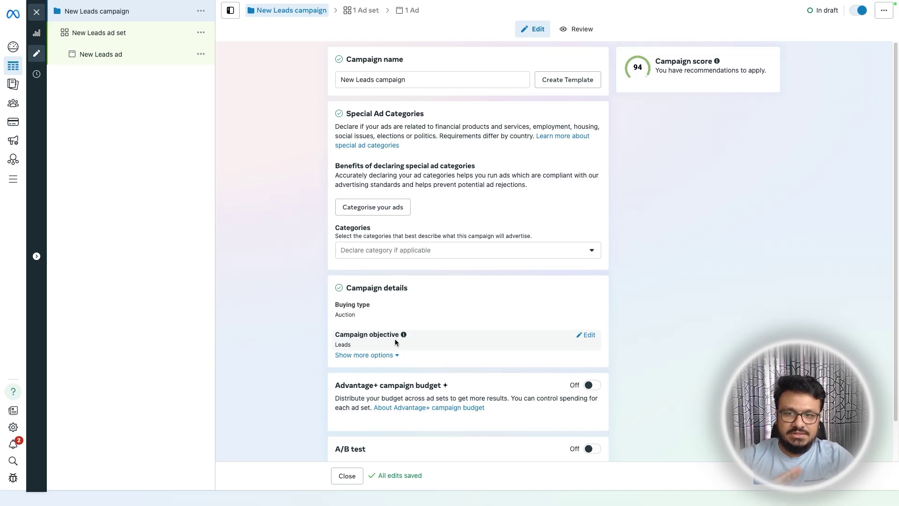
scroll(395, 343, "down", 1)
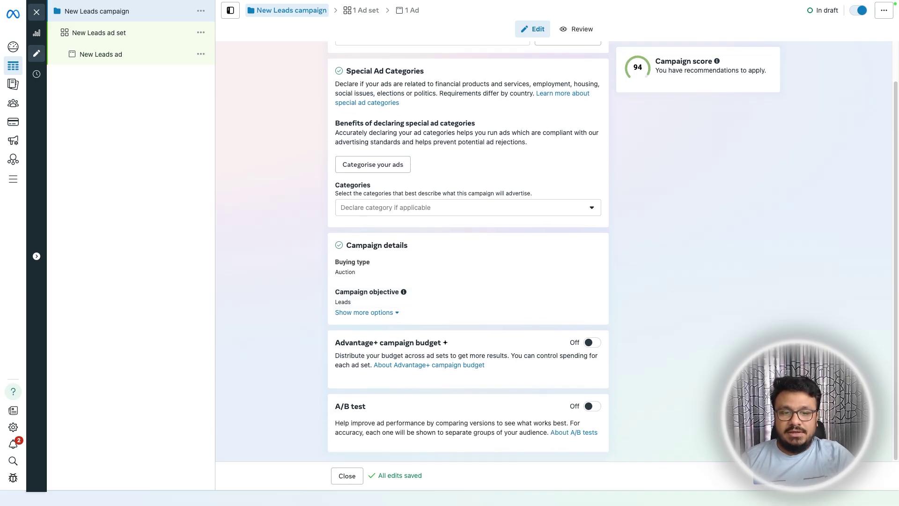
left_click(139, 38)
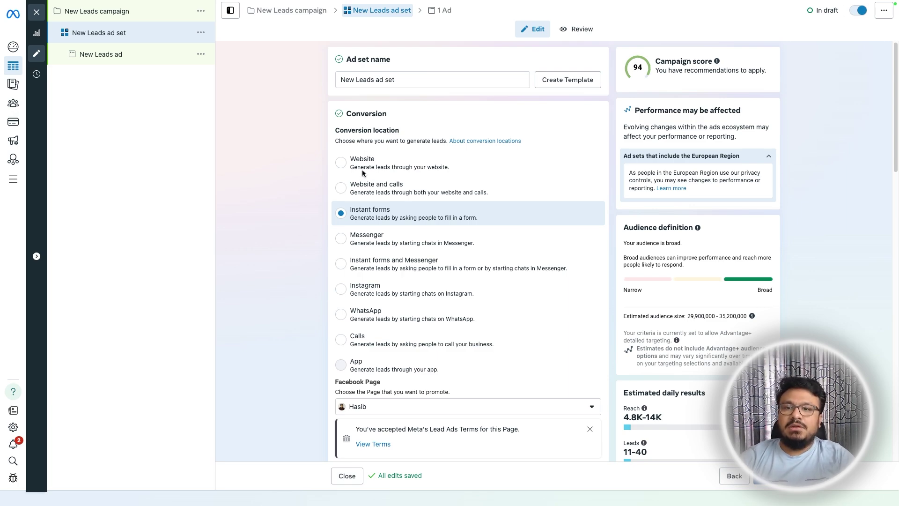
- Set the conversion location to Calls and review the Maximise number of calls performance goal
left_click(338, 344)
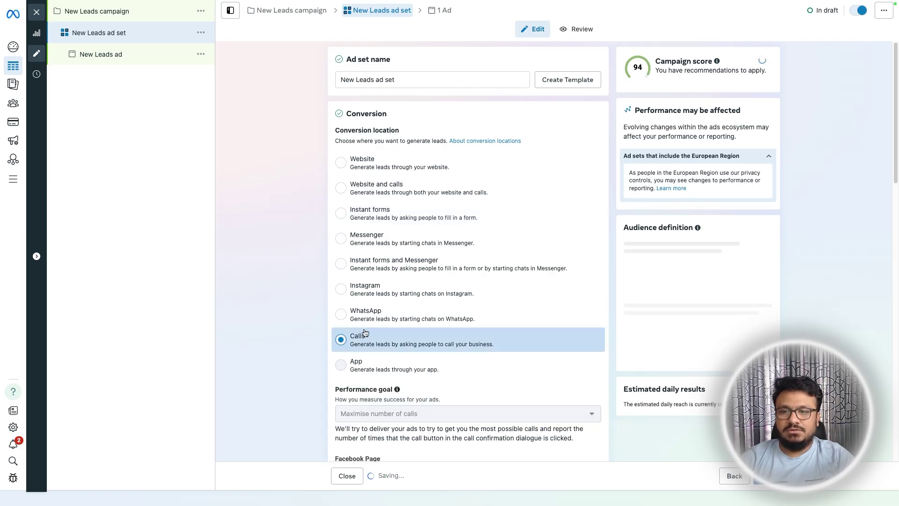
scroll(408, 355, "down", 3)
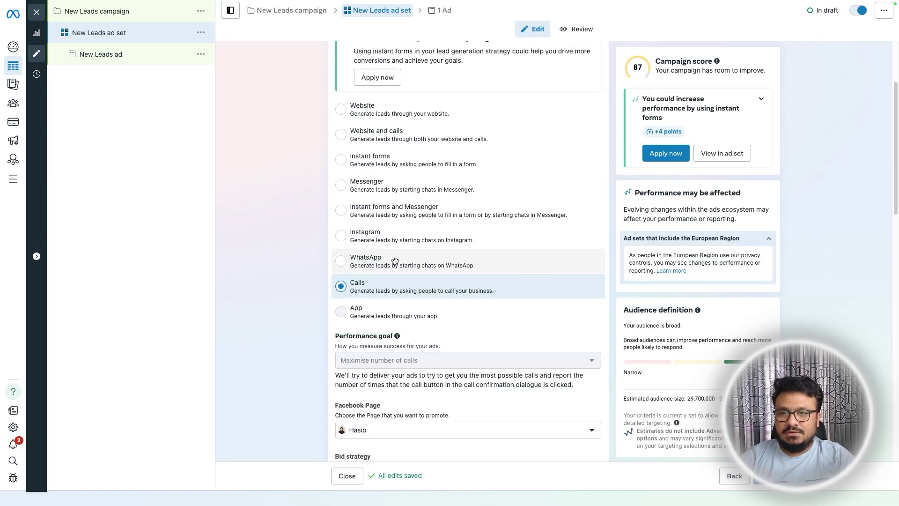
scroll(384, 234, "down", 5)
mouse_move(380, 258)
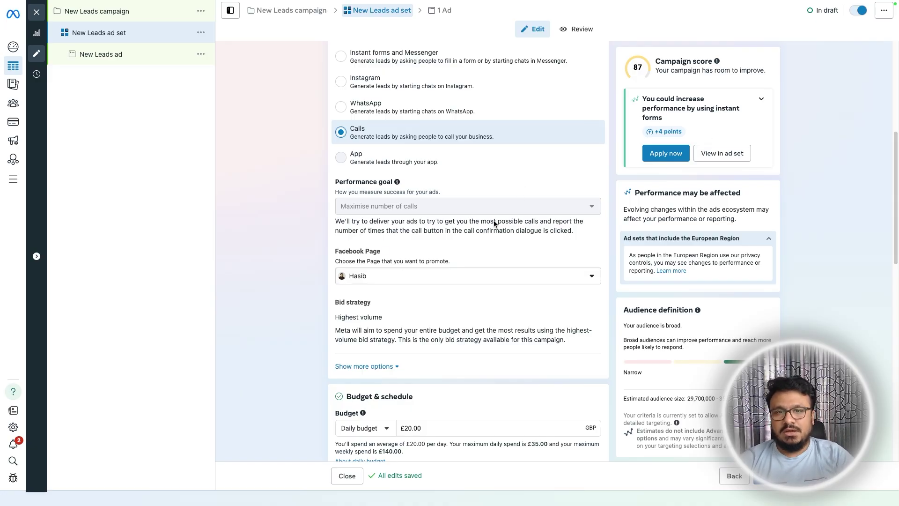
scroll(389, 288, "down", 2)
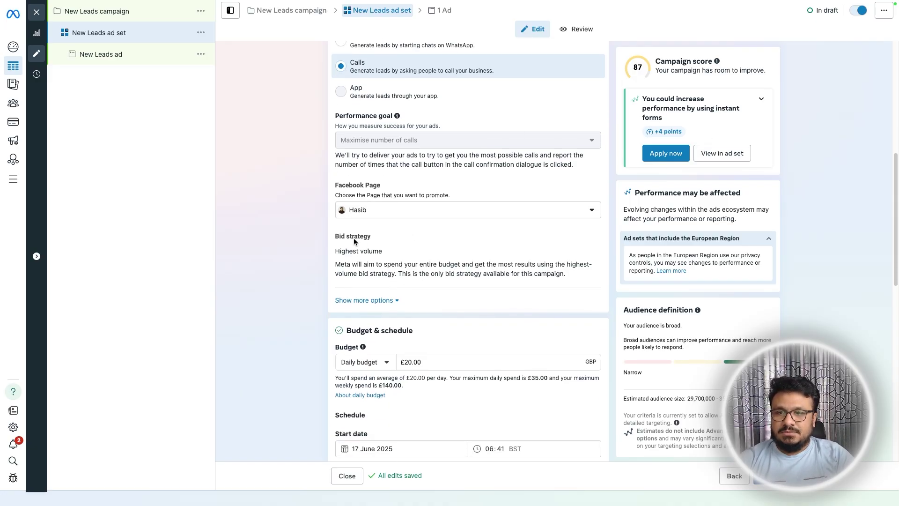
- Replace 20 with 35 in the Daily budget field so it saves as £35.00
scroll(390, 295, "down", 1)
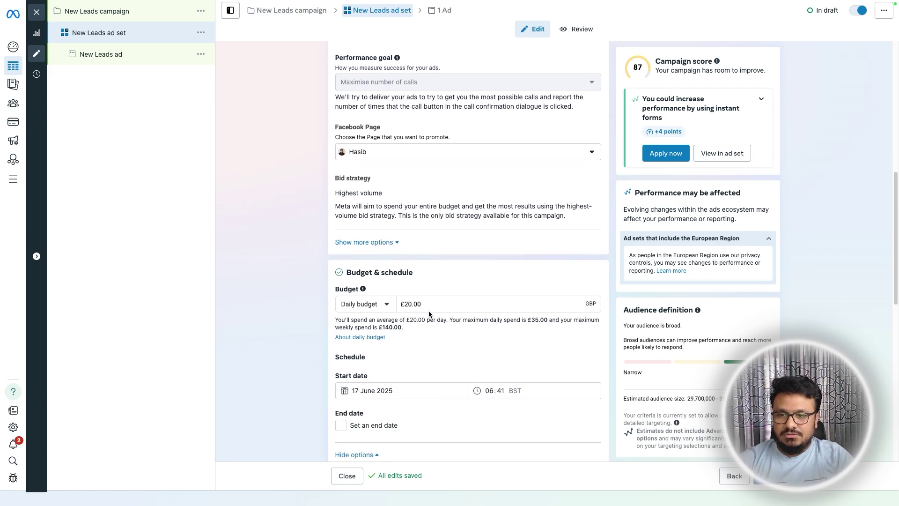
left_click(406, 304)
double_click(406, 302)
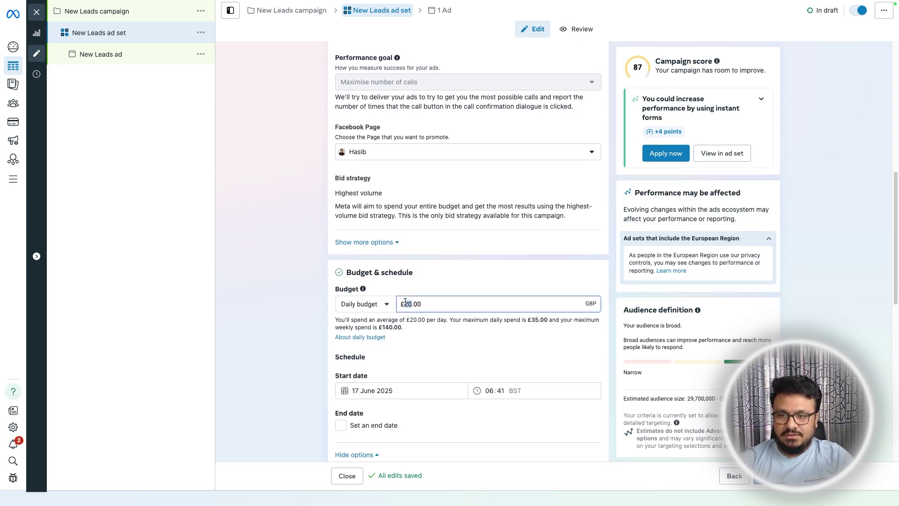
type("35")
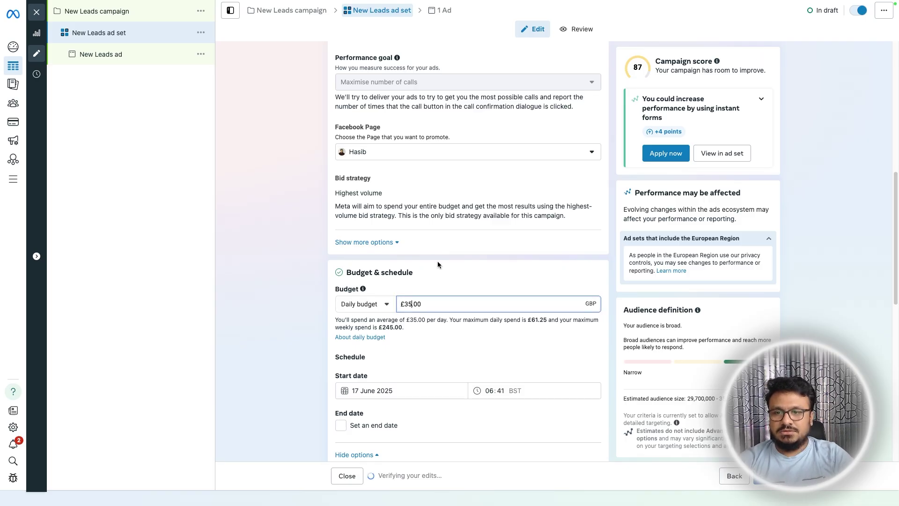
scroll(421, 255, "down", 3)
left_click(306, 234)
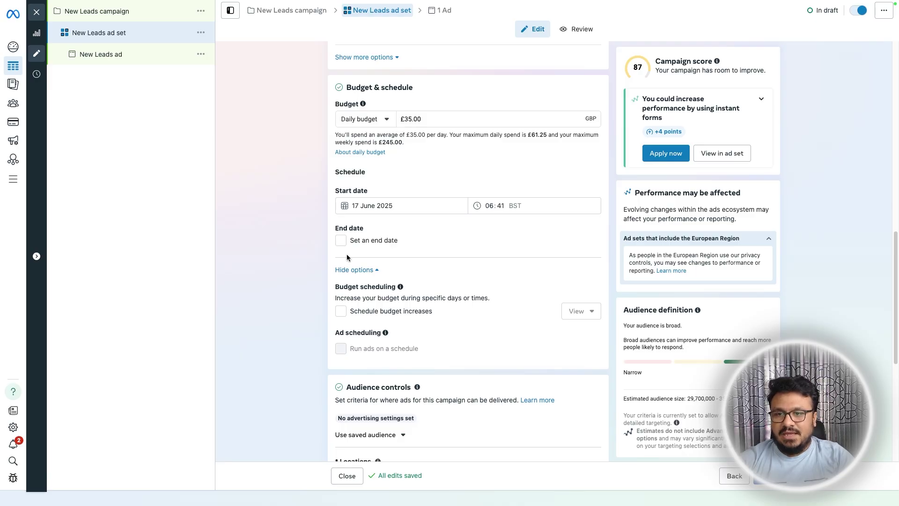
scroll(344, 259, "down", 1)
scroll(367, 229, "down", 1)
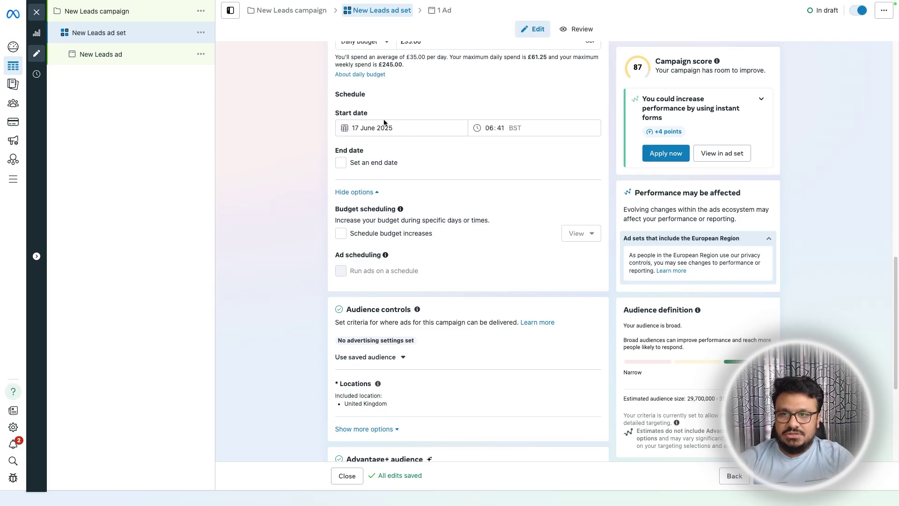
scroll(356, 211, "down", 2)
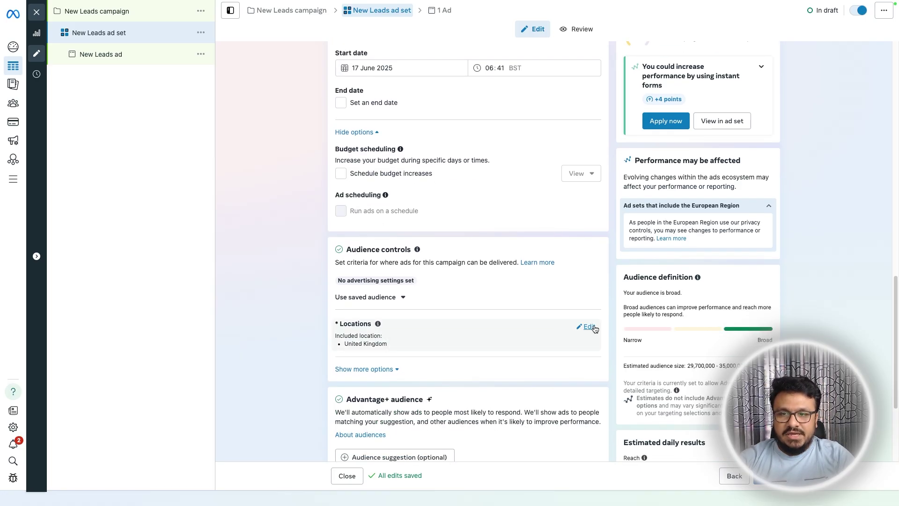
- Swap the United Kingdom location for Riverside, California and pan the map around its pin
left_click(589, 326)
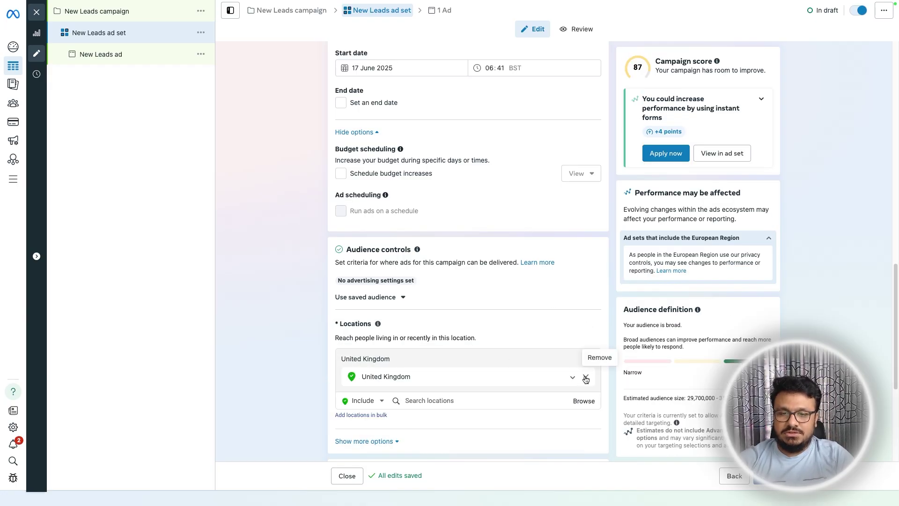
left_click(585, 377)
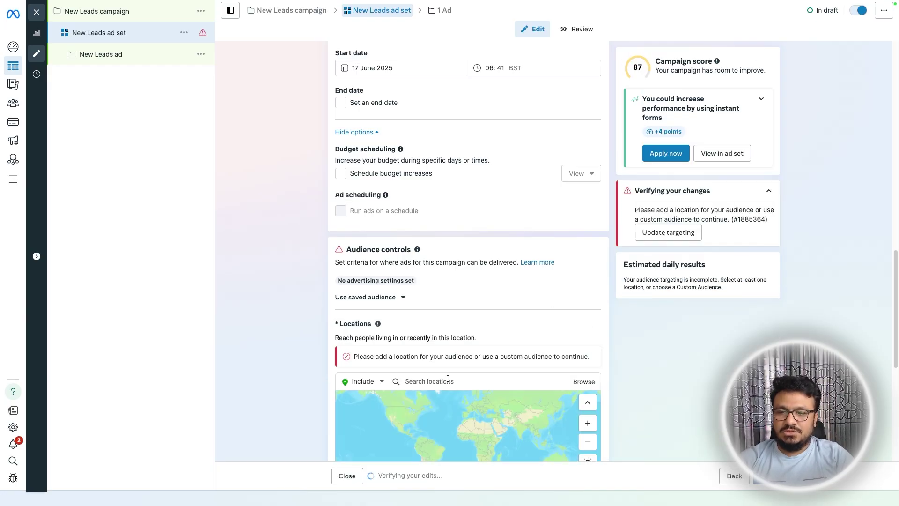
scroll(455, 370, "down", 2)
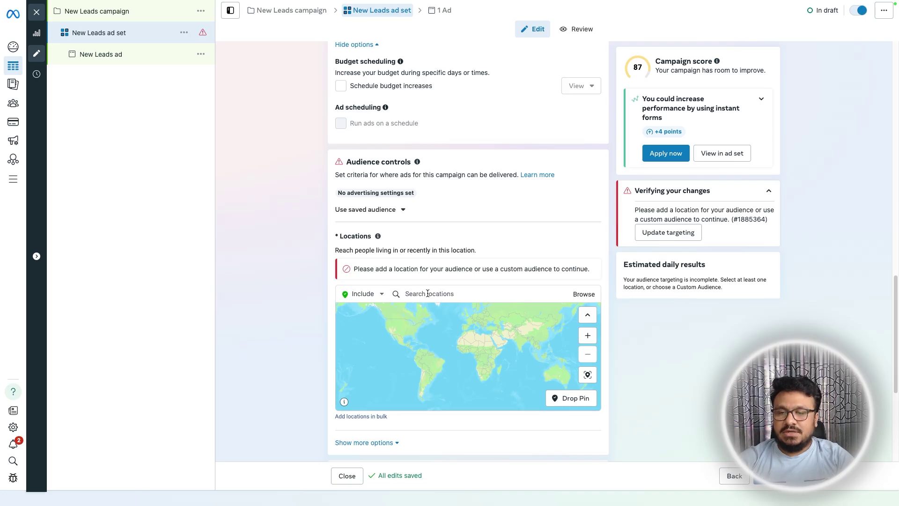
left_click(427, 293)
type("Riverside, CA")
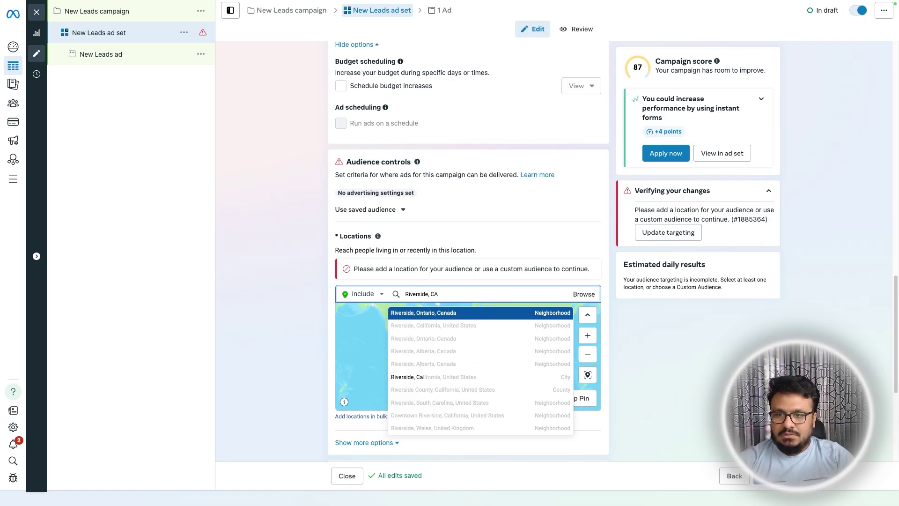
left_click(465, 325)
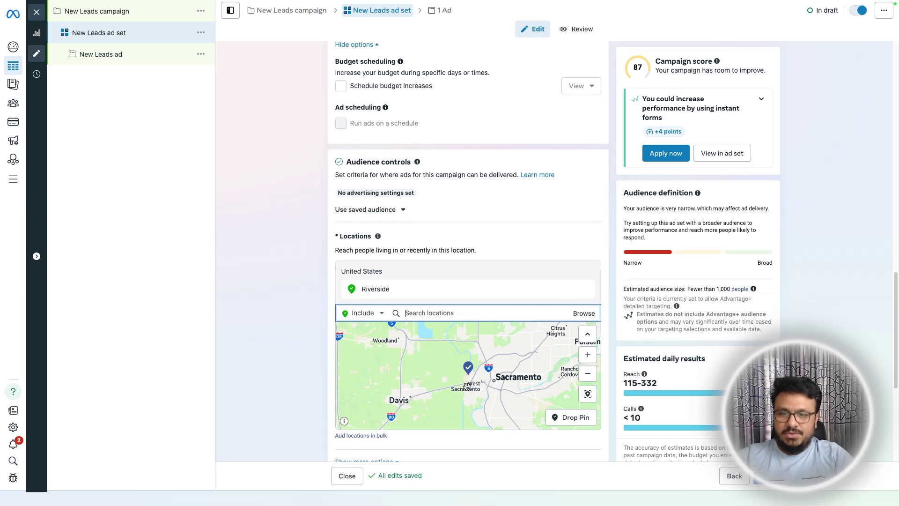
scroll(468, 374, "up", 5)
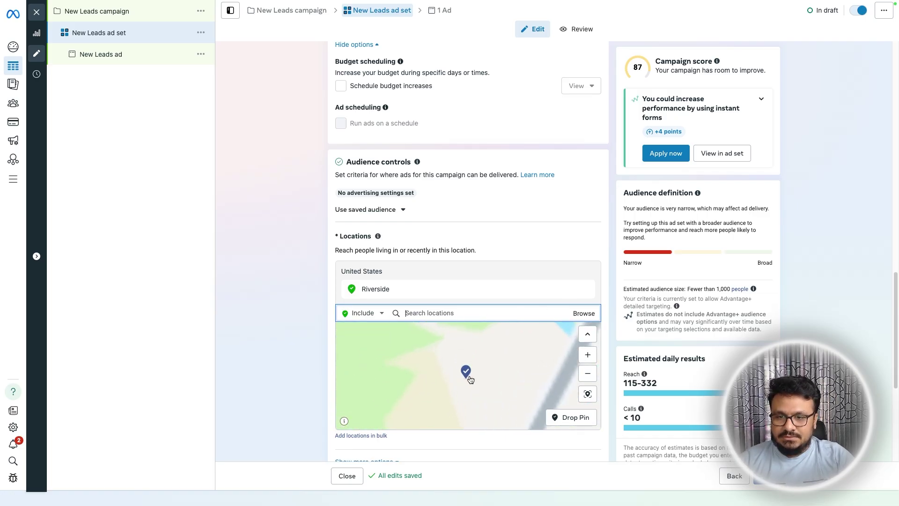
scroll(493, 369, "down", 5)
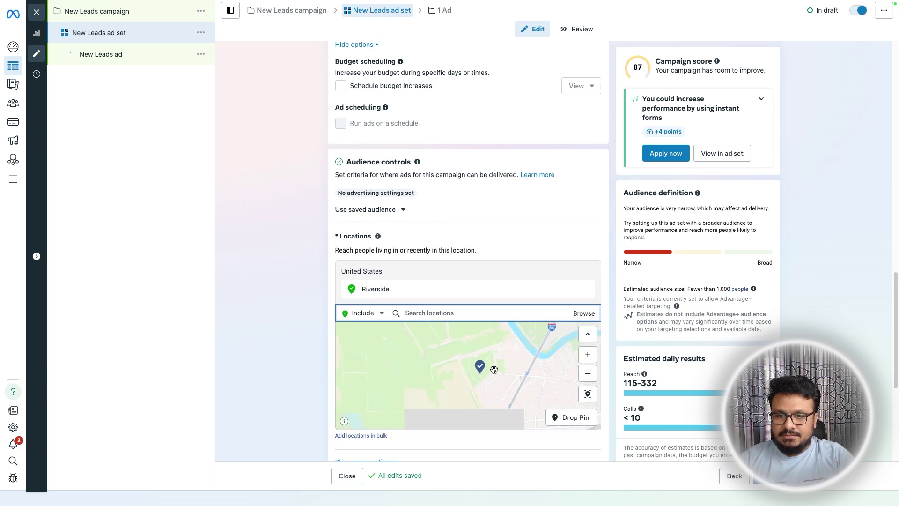
left_click_drag(488, 360, 482, 374)
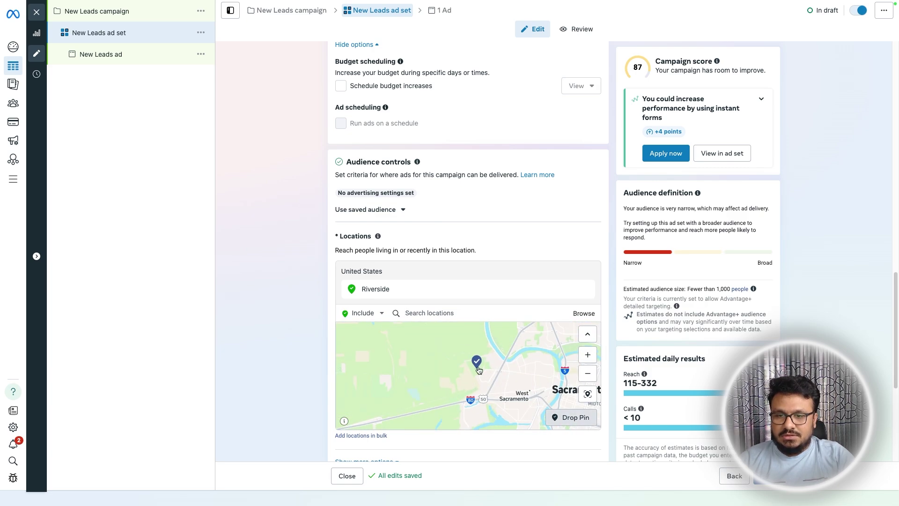
- Add the pinned map point, remove Riverside, and set the pin's radius to 22 km
left_click(476, 364)
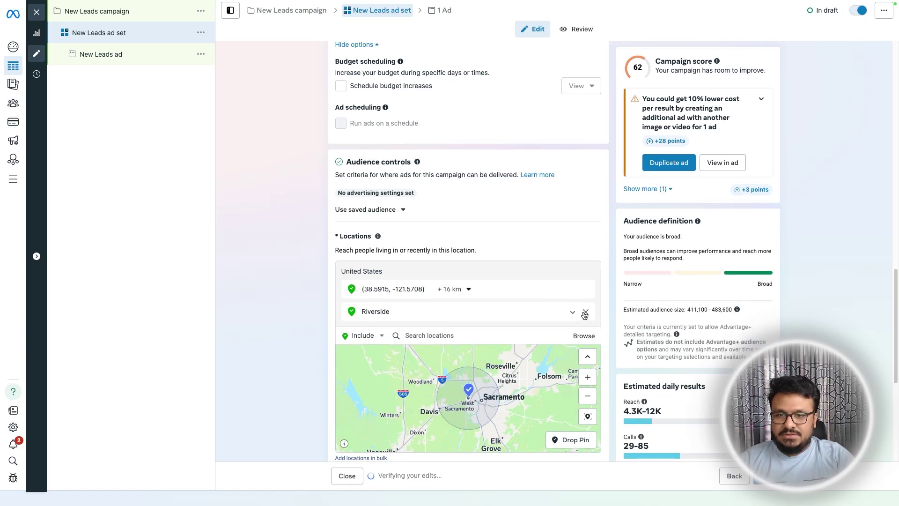
left_click(585, 312)
left_click(468, 290)
key("BackSpace")
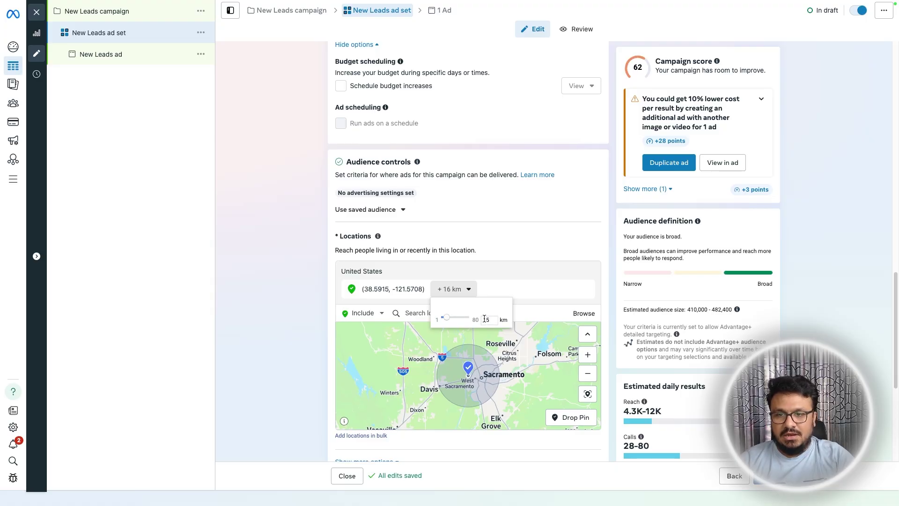
left_click(452, 290)
left_click(454, 290)
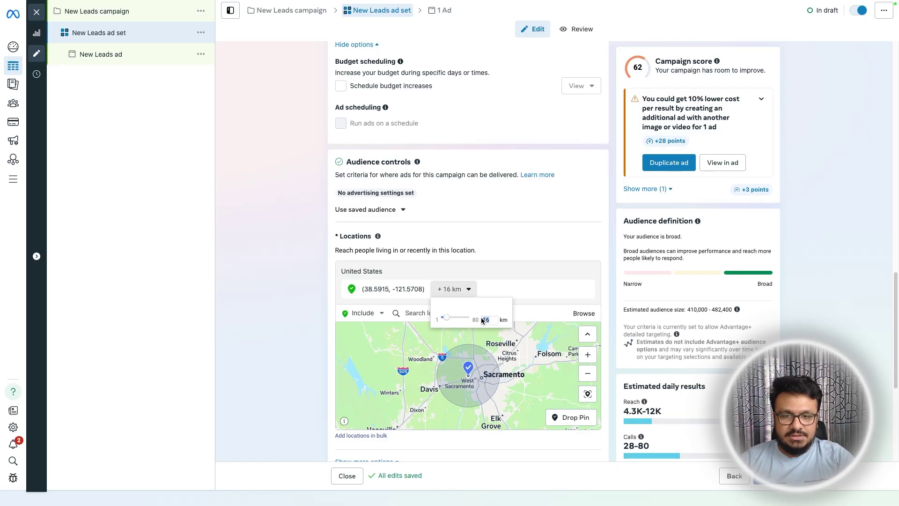
left_click(429, 308)
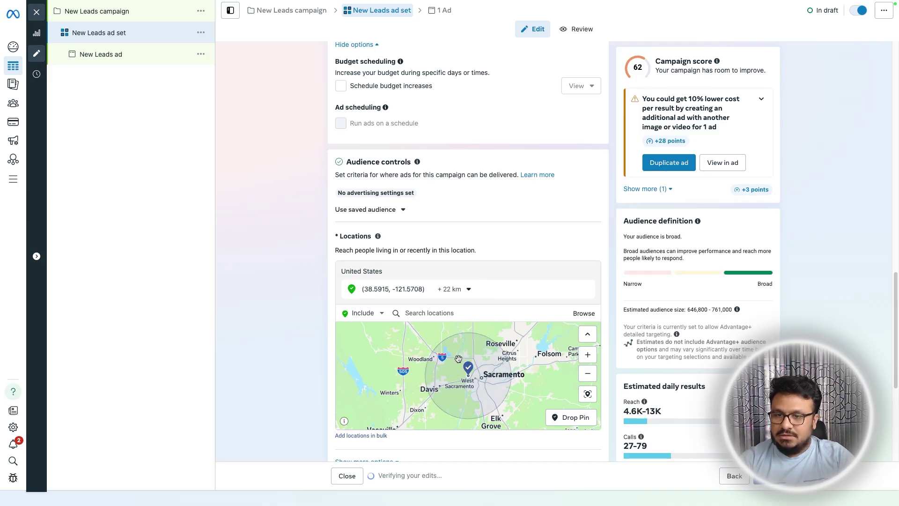
- Exclude an 8 km area around a pin dropped near Roseville
scroll(273, 352, "down", 1)
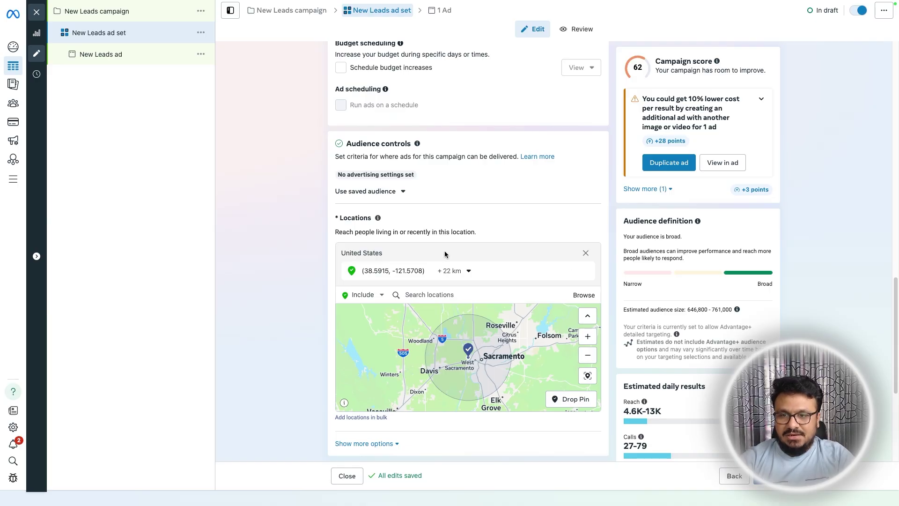
left_click_drag(538, 340, 476, 362)
left_click(357, 295)
left_click(362, 322)
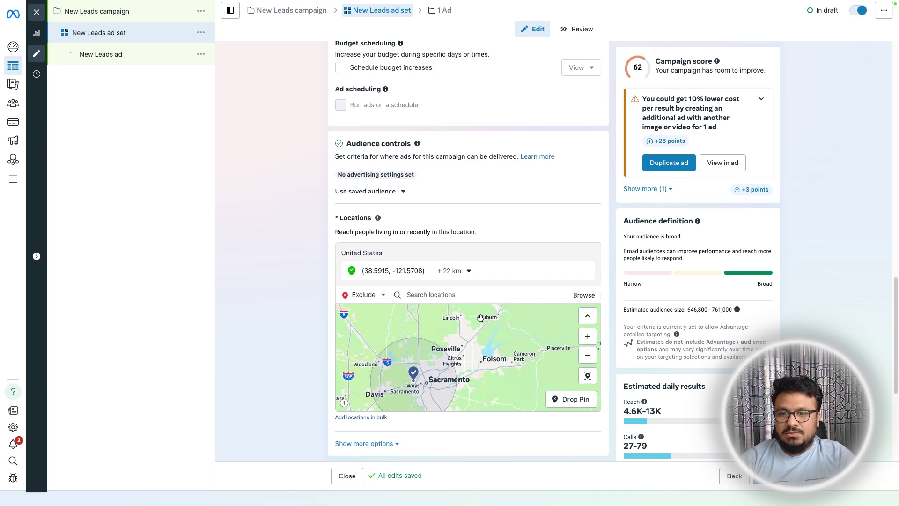
left_click(465, 344)
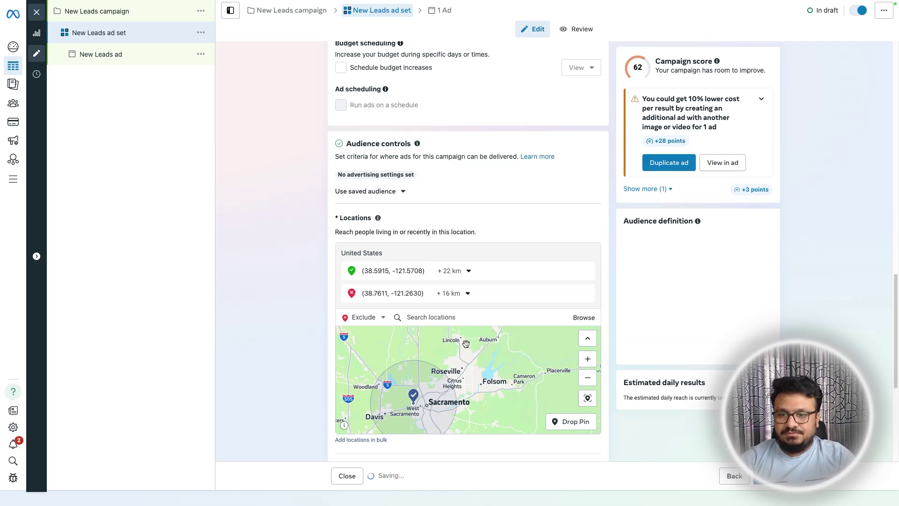
left_click(448, 294)
left_click_drag(447, 325, 448, 324)
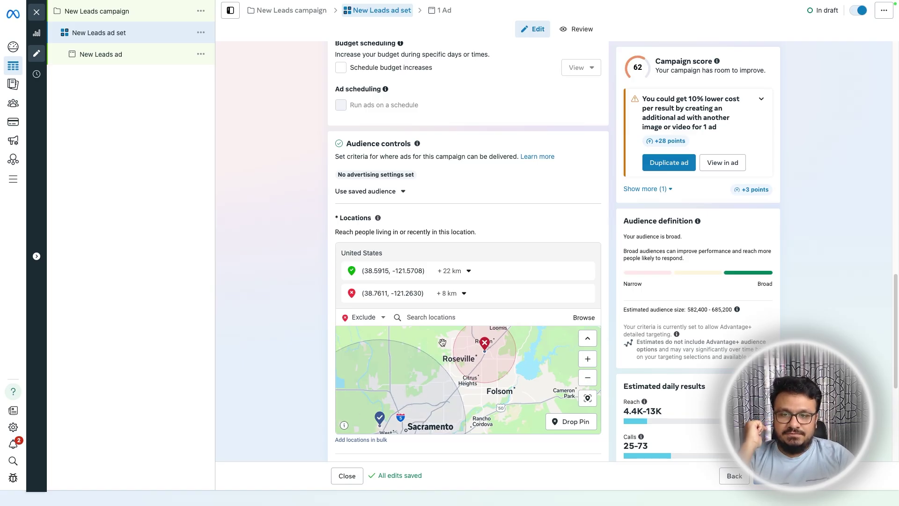
left_click_drag(442, 345, 447, 372)
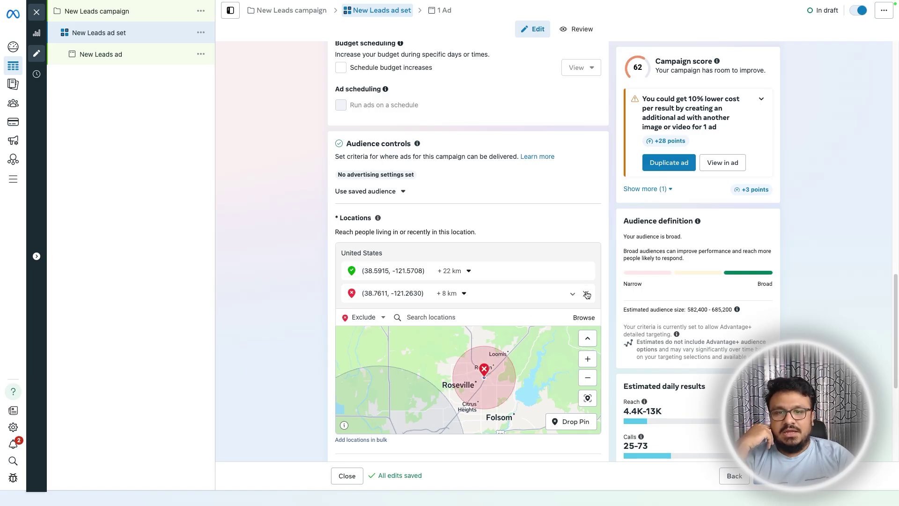
- Remove the excluded Roseville area from the location targeting
left_click(587, 294)
scroll(316, 351, "down", 3)
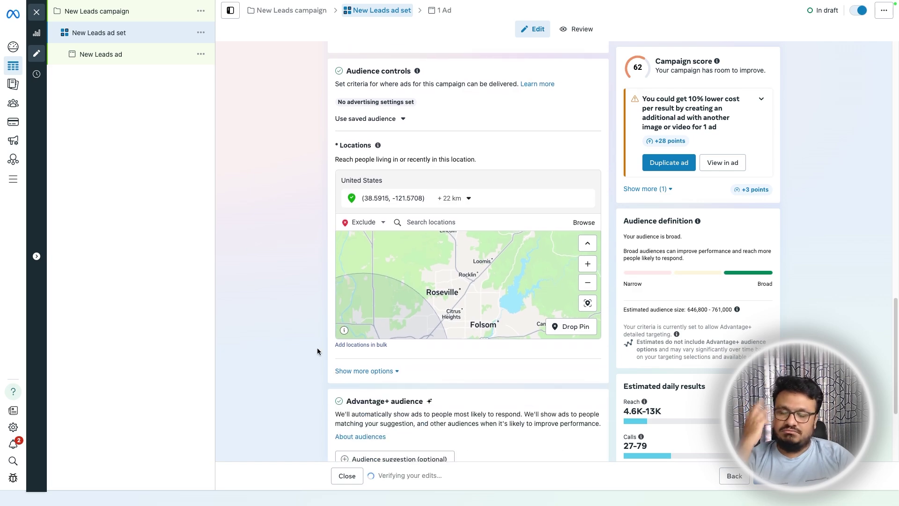
scroll(318, 351, "down", 2)
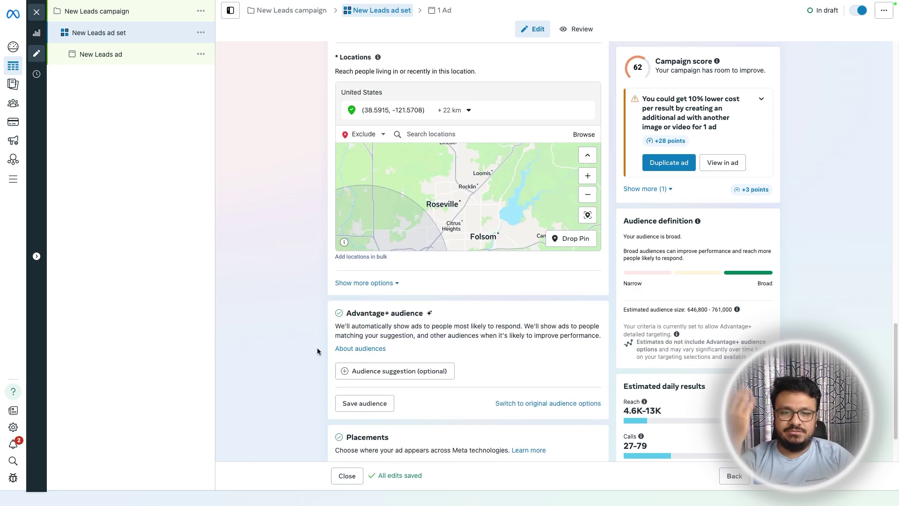
scroll(317, 351, "down", 2)
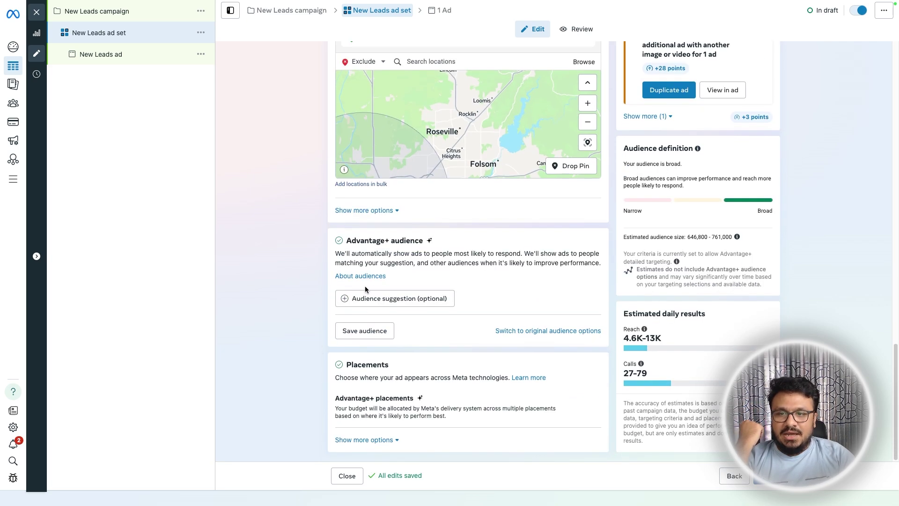
- Raise the minimum age from 18 to 24 so the audience covers ages 24 to 65+
left_click(421, 300)
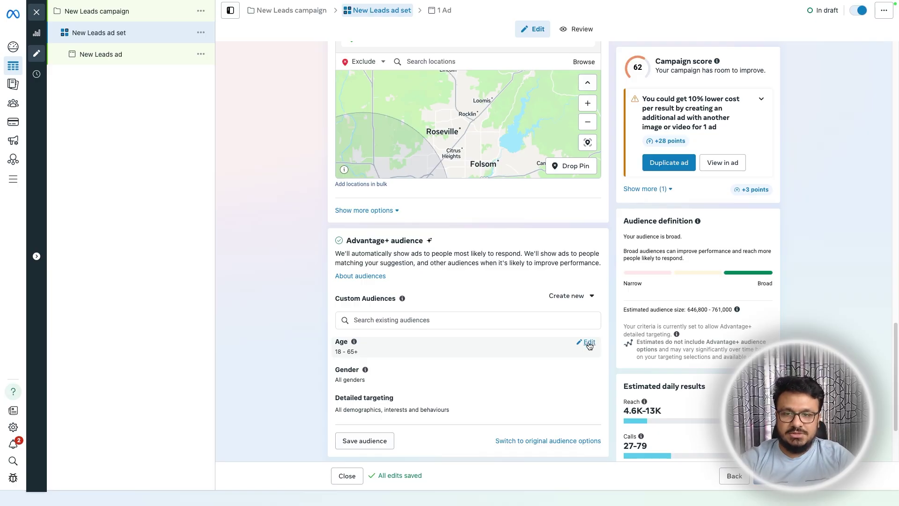
left_click(590, 344)
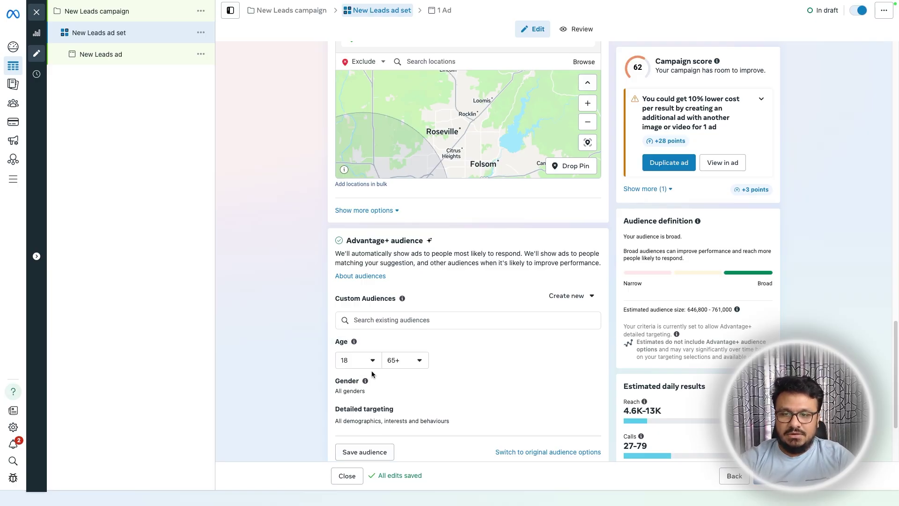
left_click(353, 365)
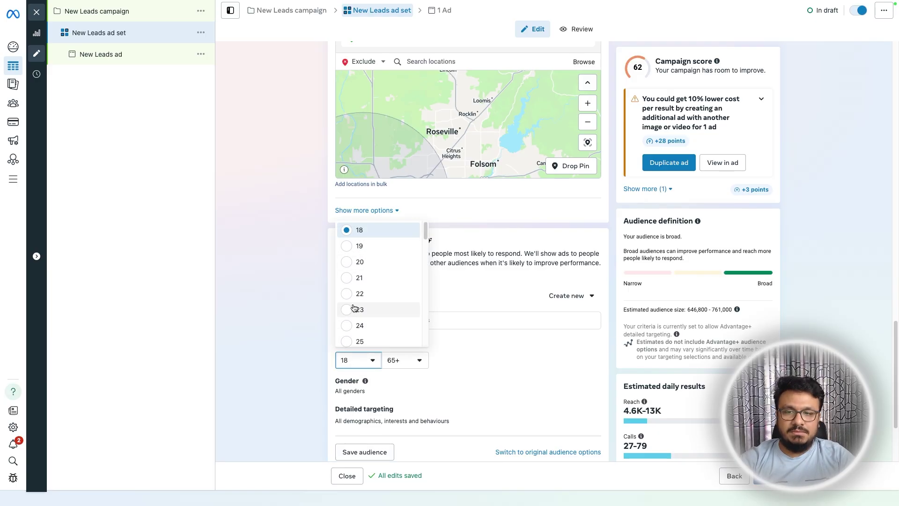
left_click(349, 326)
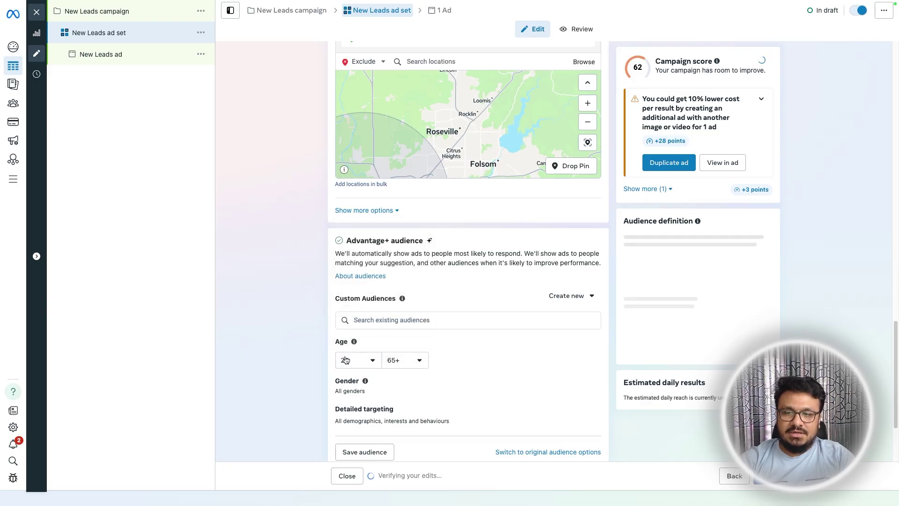
scroll(330, 377, "down", 1)
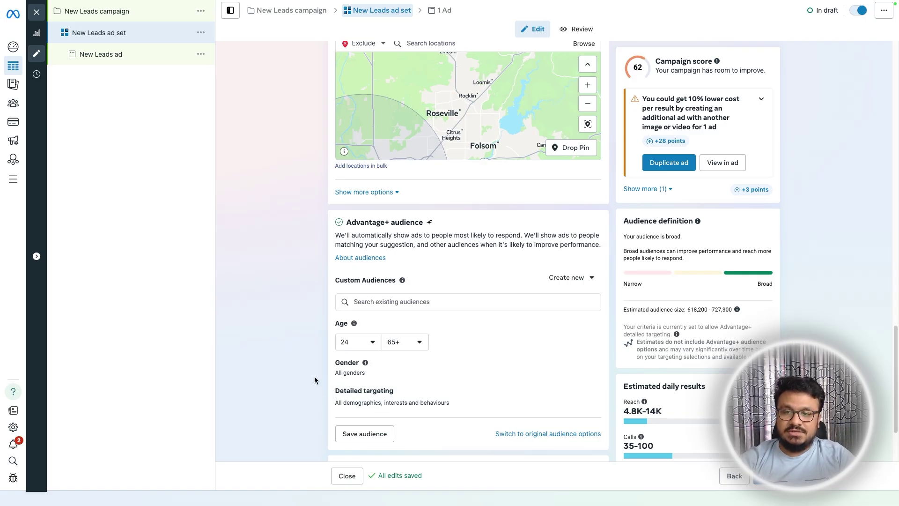
scroll(319, 364, "down", 3)
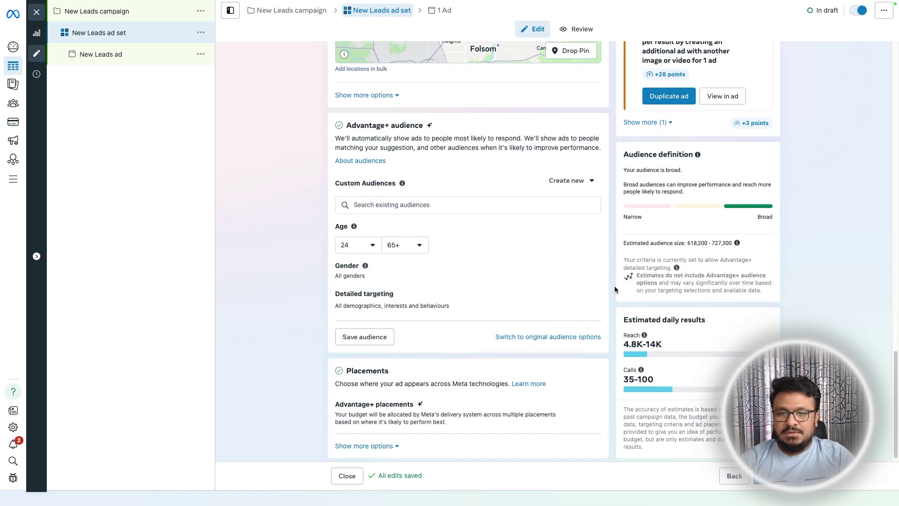
left_click(589, 302)
left_click(390, 322)
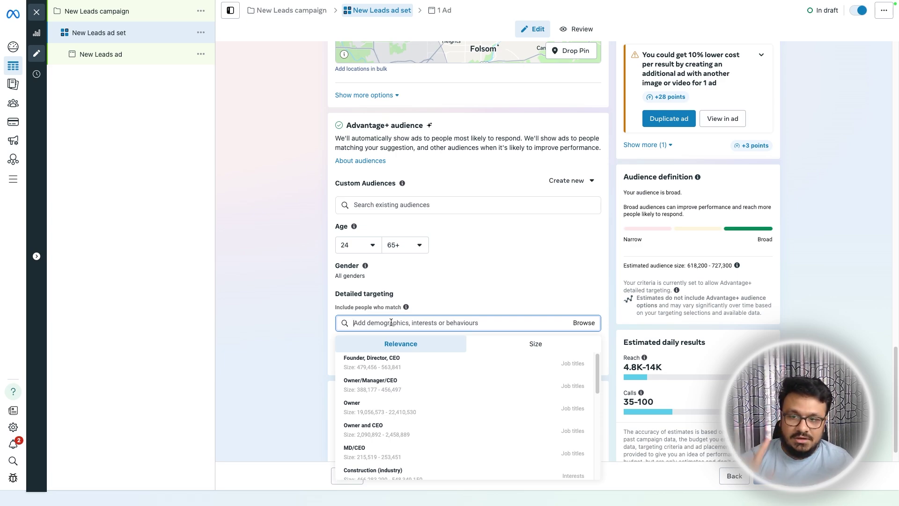
- Search 'income' and add Household income: top 10% and top 10-25% of ZIP codes (US)
type("income")
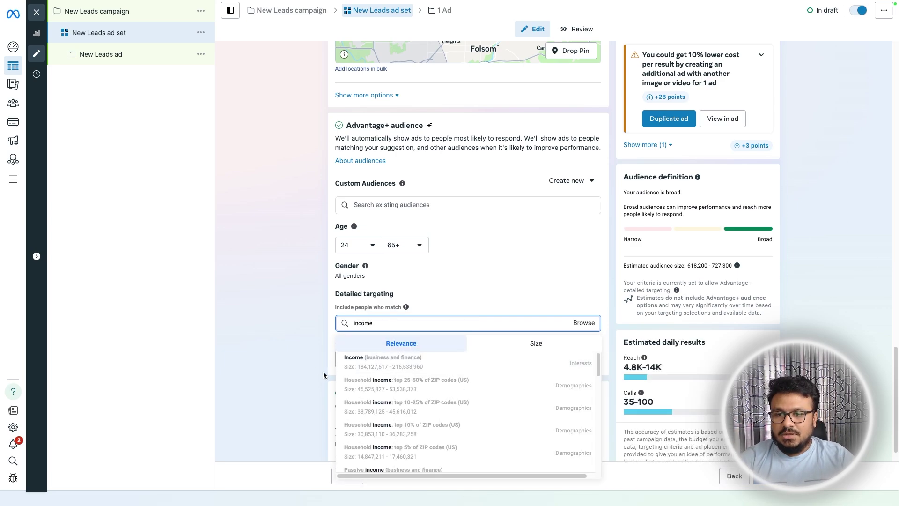
left_click(393, 431)
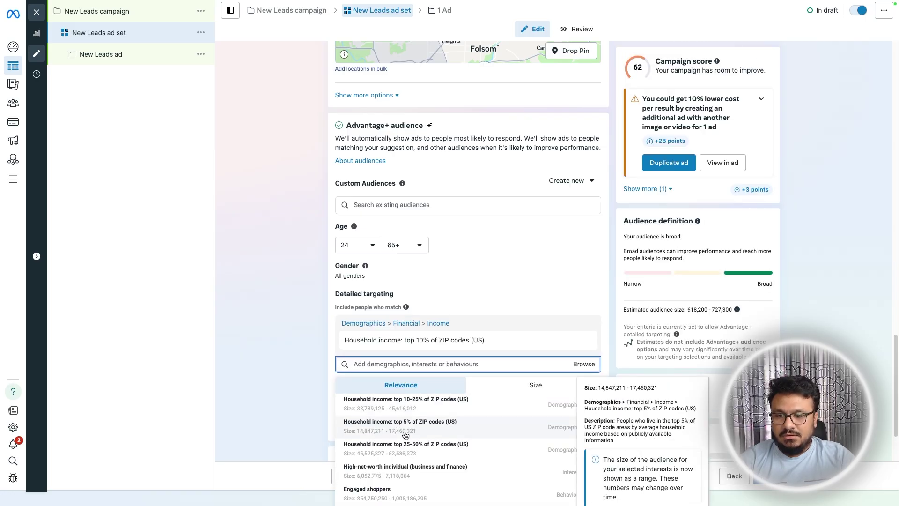
left_click(403, 400)
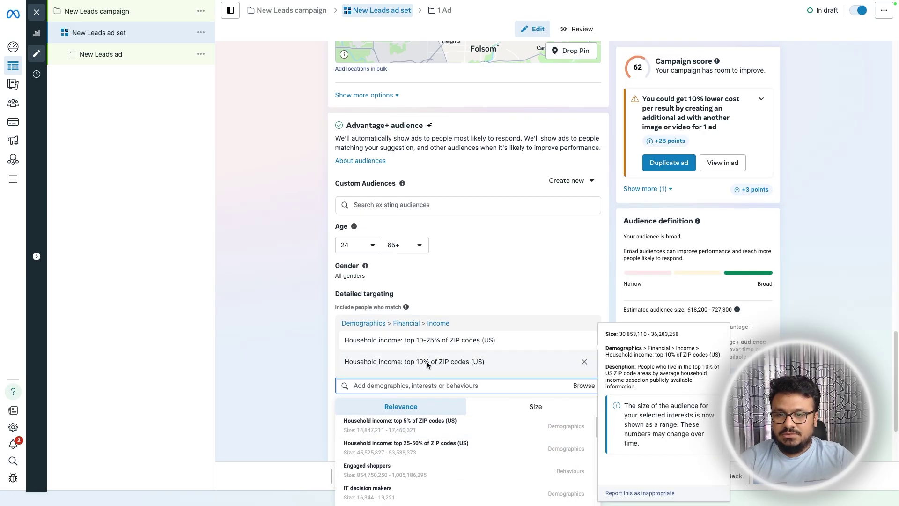
left_click(282, 363)
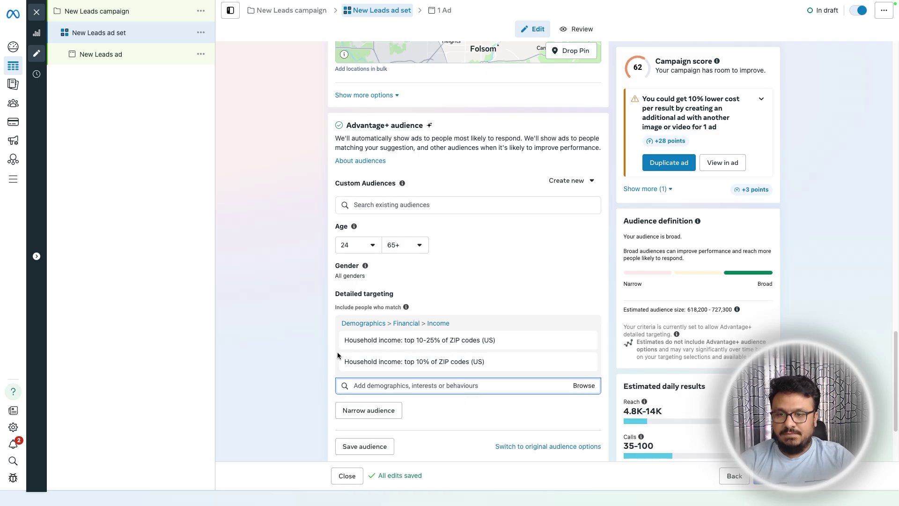
mouse_move(414, 346)
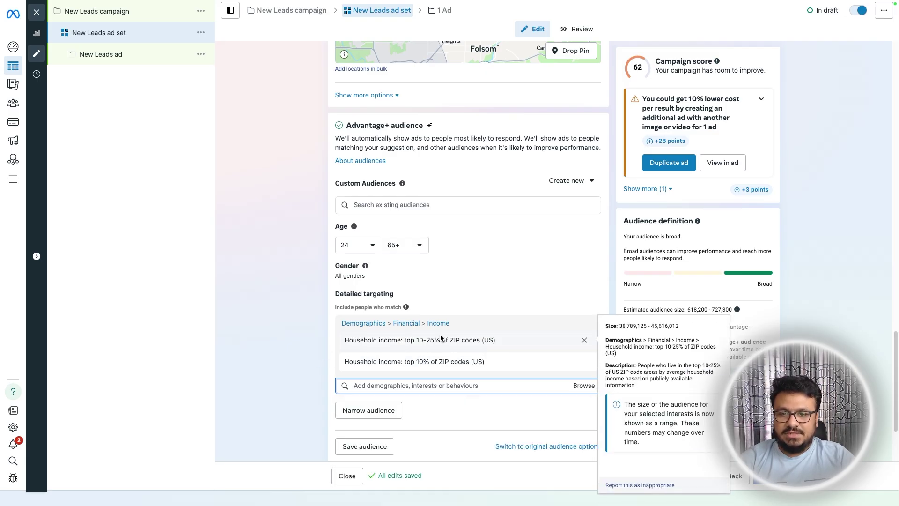
scroll(290, 209, "up", 1)
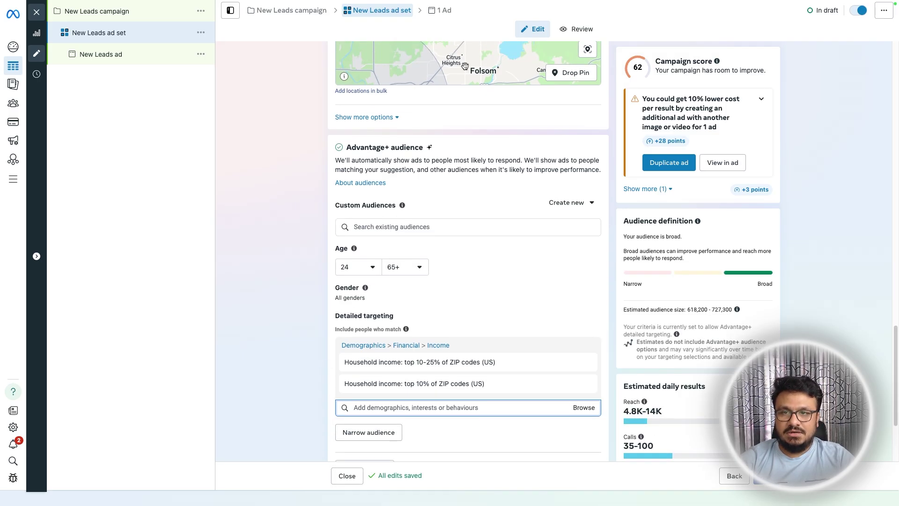
scroll(374, 141, "up", 4)
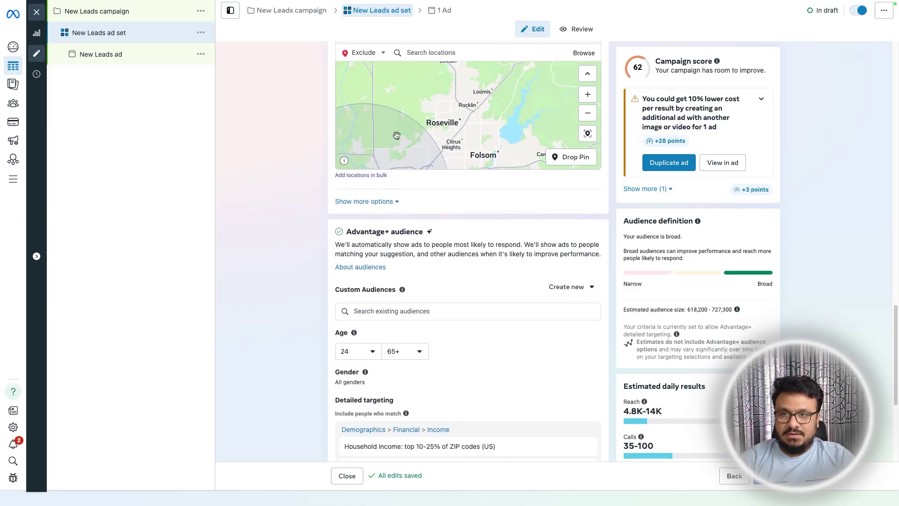
scroll(328, 234, "down", 9)
scroll(270, 309, "down", 1)
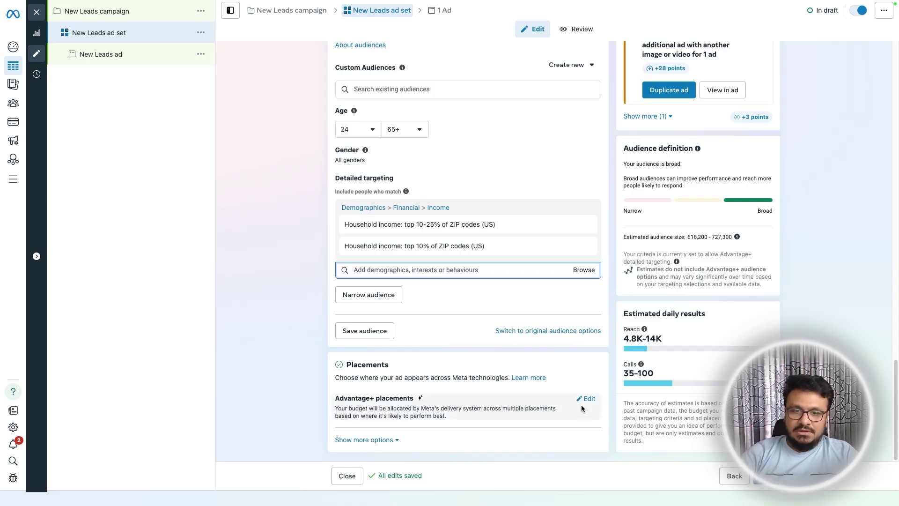
- Review the £35.00 budget, schedule and audience sections, then move to New Leads ad
mouse_move(357, 247)
scroll(431, 108, "up", 20)
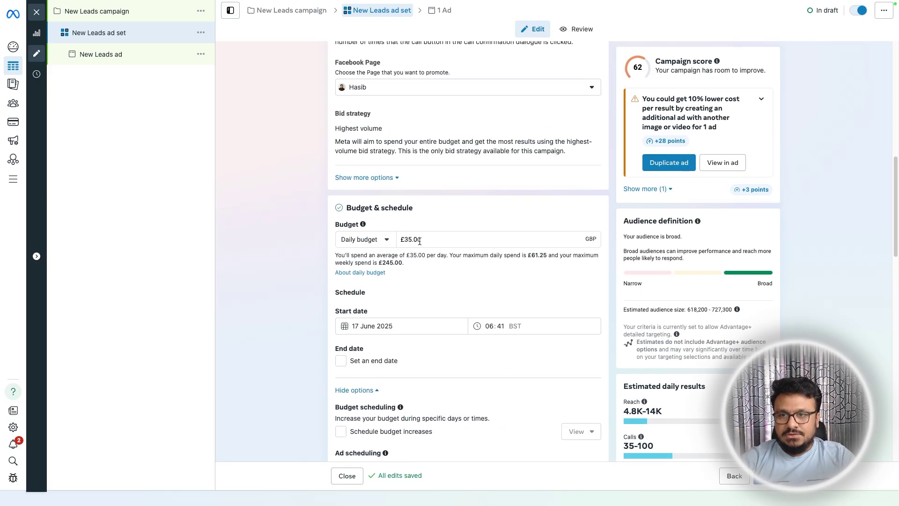
scroll(524, 261, "down", 8)
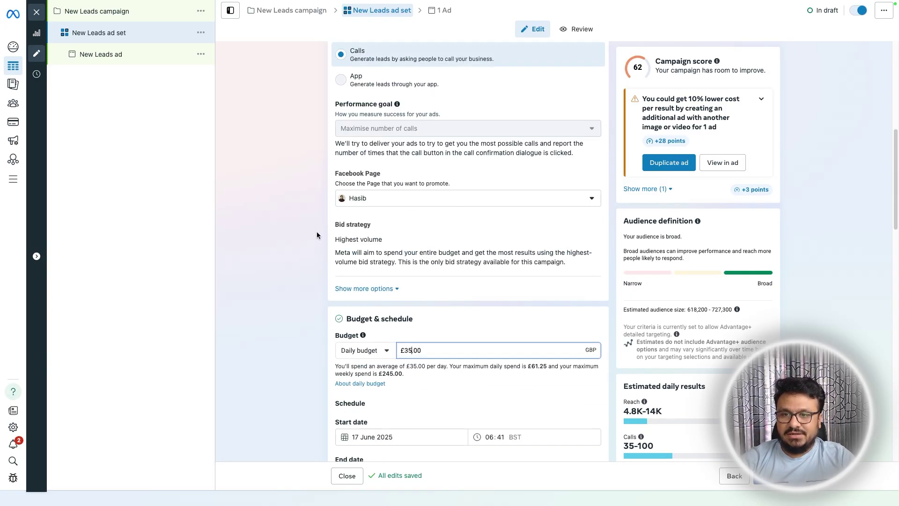
scroll(316, 235, "down", 3)
scroll(468, 305, "down", 5)
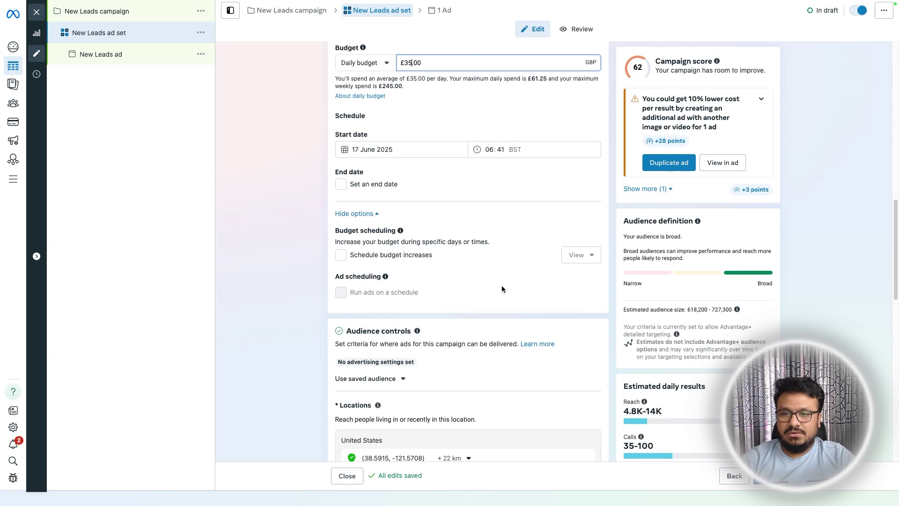
scroll(333, 383, "down", 4)
scroll(328, 323, "down", 5)
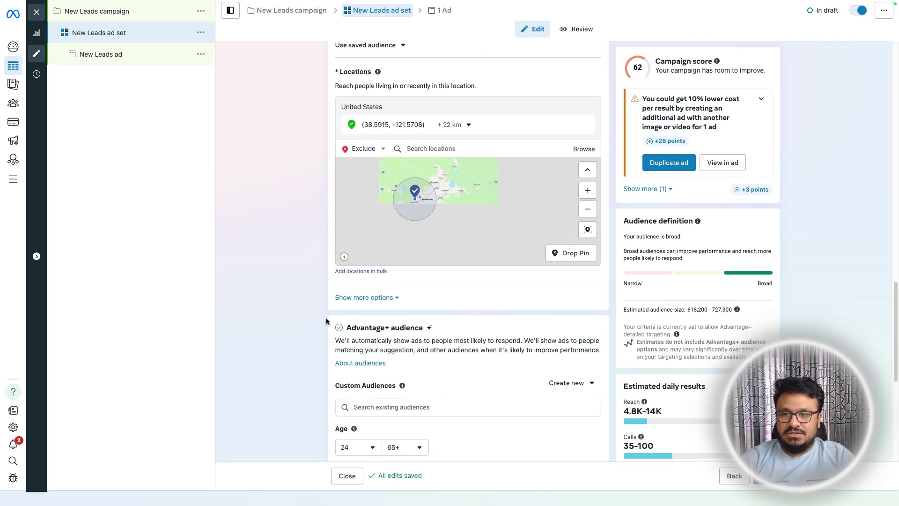
mouse_move(361, 332)
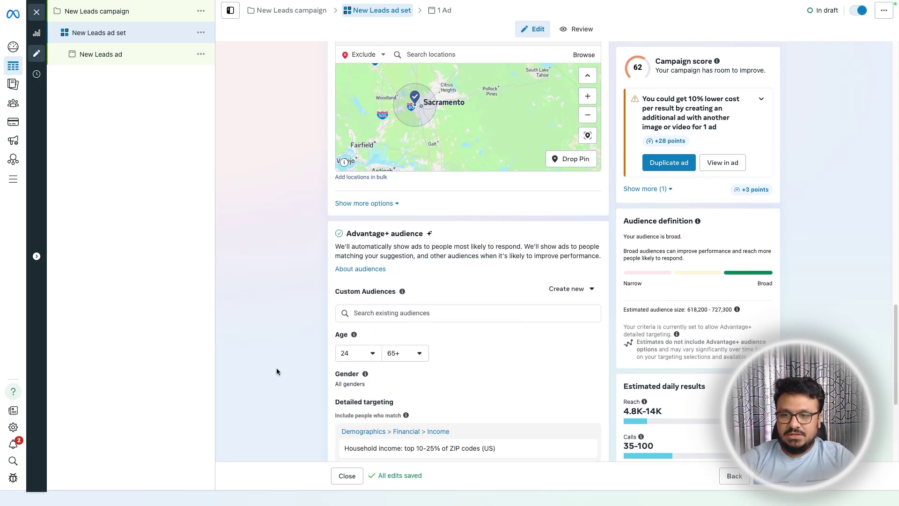
scroll(263, 386, "down", 3)
scroll(343, 159, "up", 15)
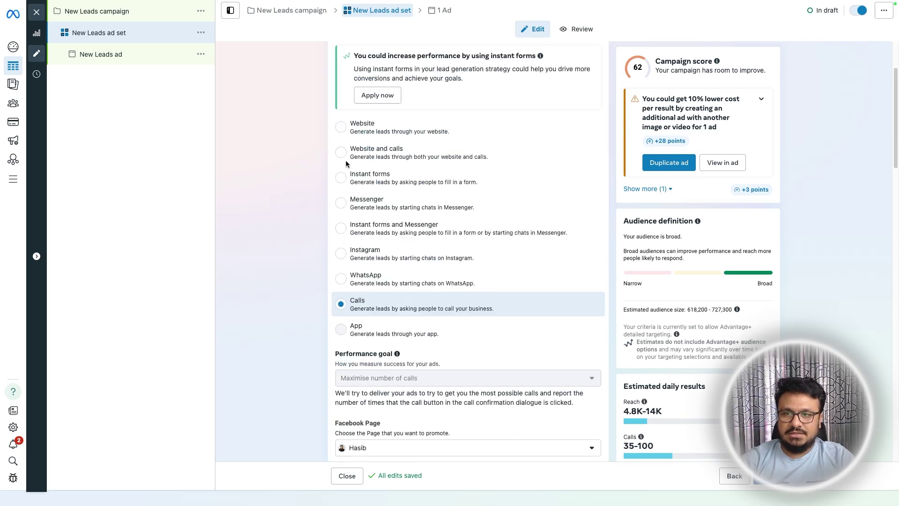
scroll(316, 241, "down", 12)
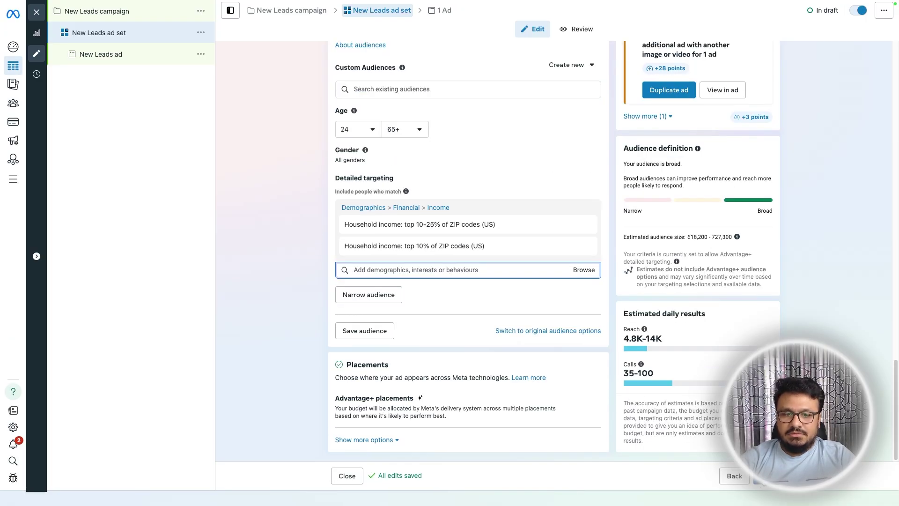
left_click(100, 54)
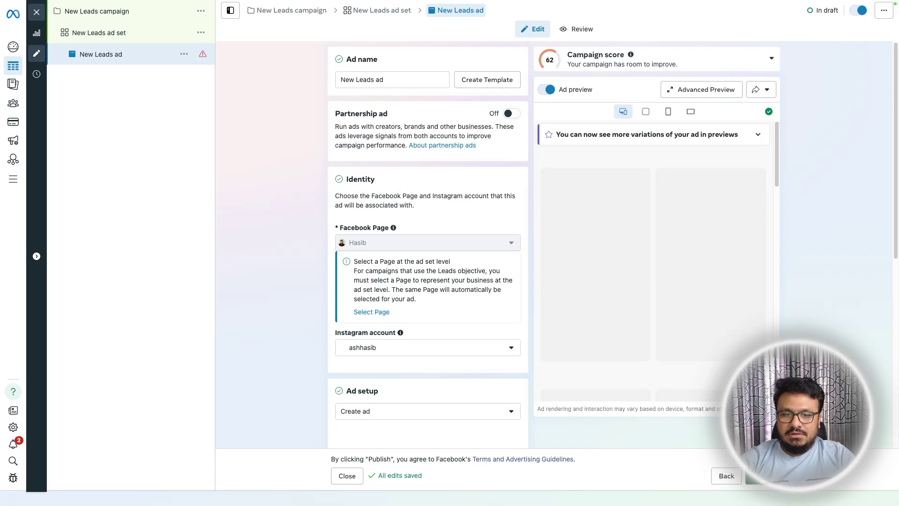
- Replace the ad name 'New Leads ad' with 'Ad 1'
triple_click(394, 87)
type("Ad 1")
left_click(263, 118)
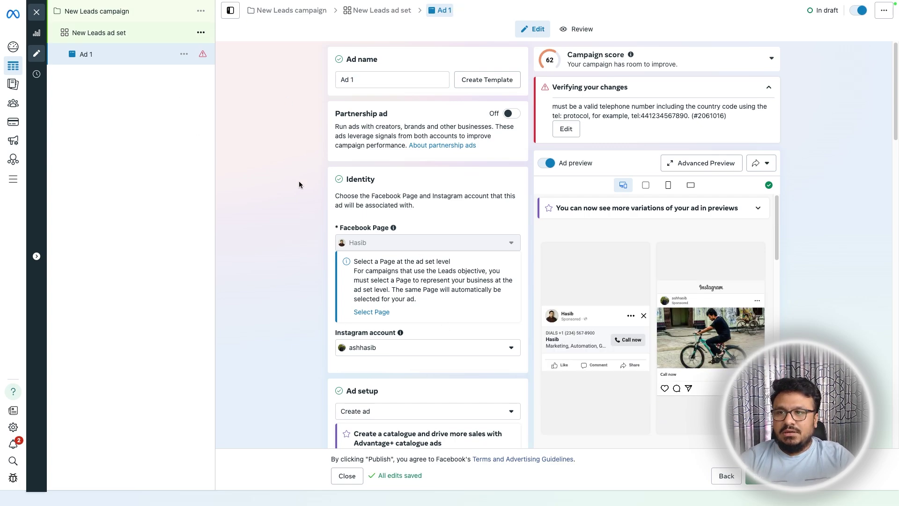
- Glance at the ad set, then return to Ad 1 and review its settings
left_click(371, 312)
scroll(328, 365, "down", 5)
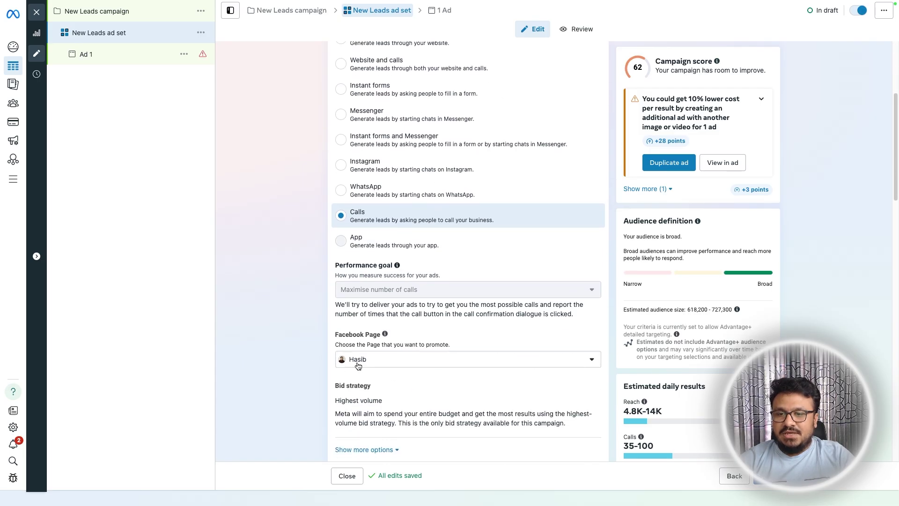
left_click(106, 51)
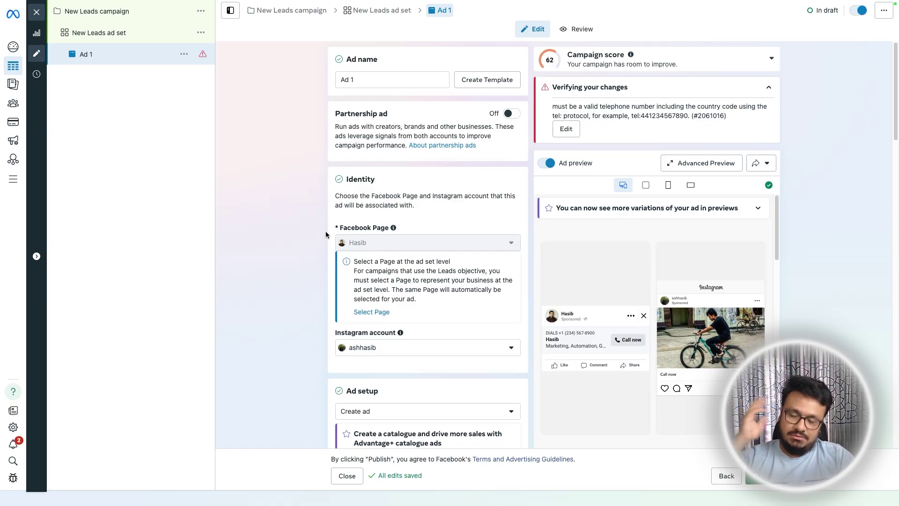
scroll(319, 246, "down", 4)
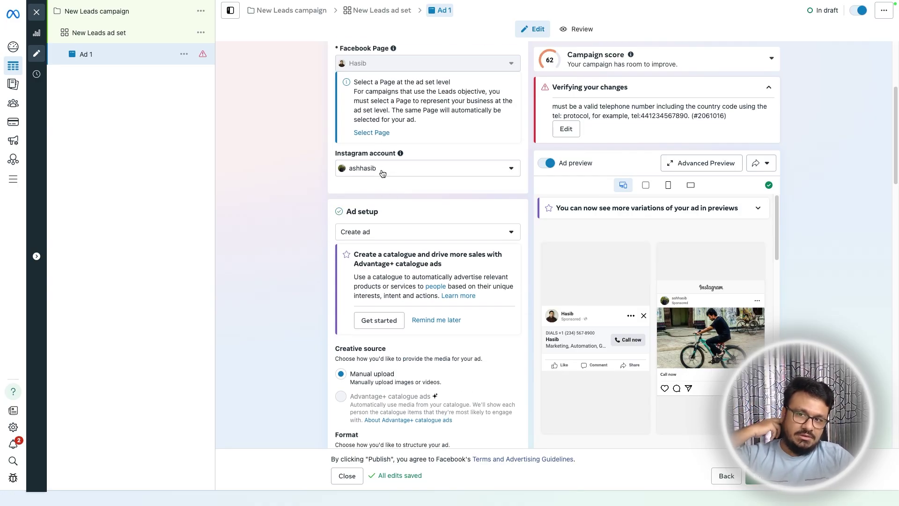
scroll(343, 270, "down", 5)
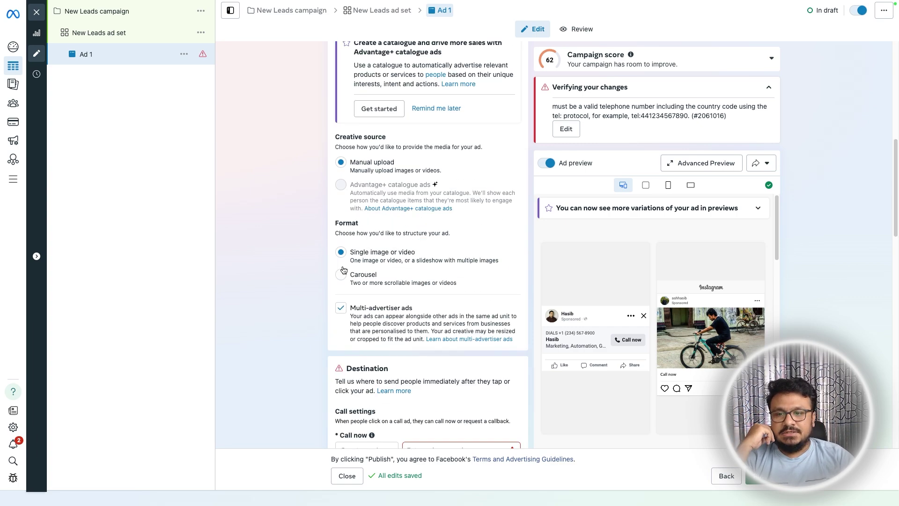
scroll(341, 269, "up", 9)
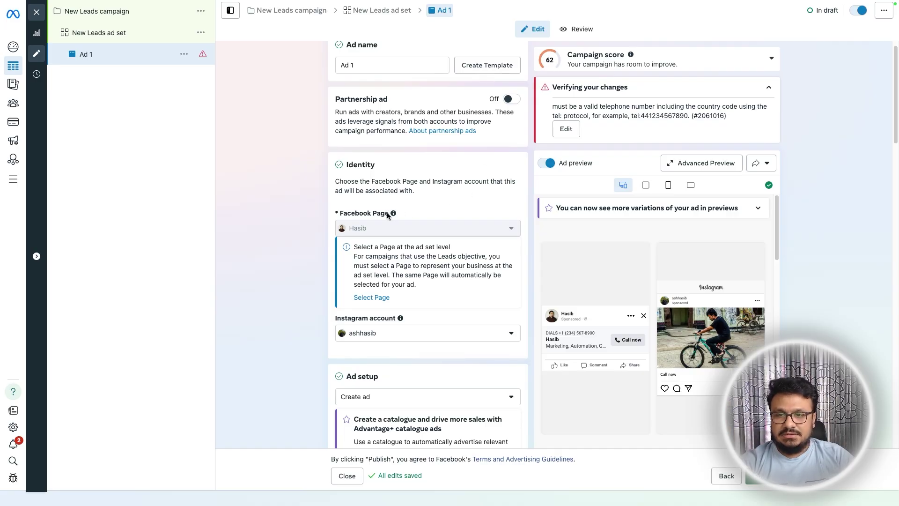
scroll(302, 244, "down", 2)
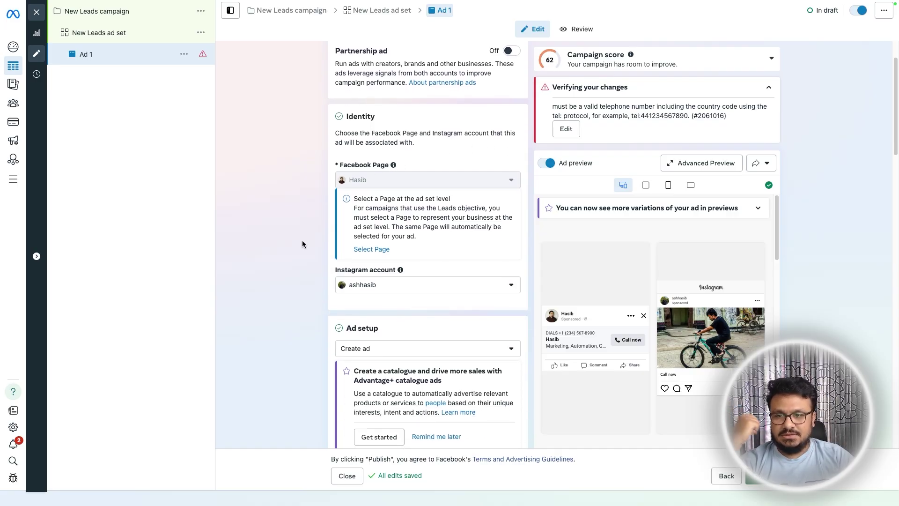
scroll(308, 240, "down", 3)
scroll(321, 236, "down", 2)
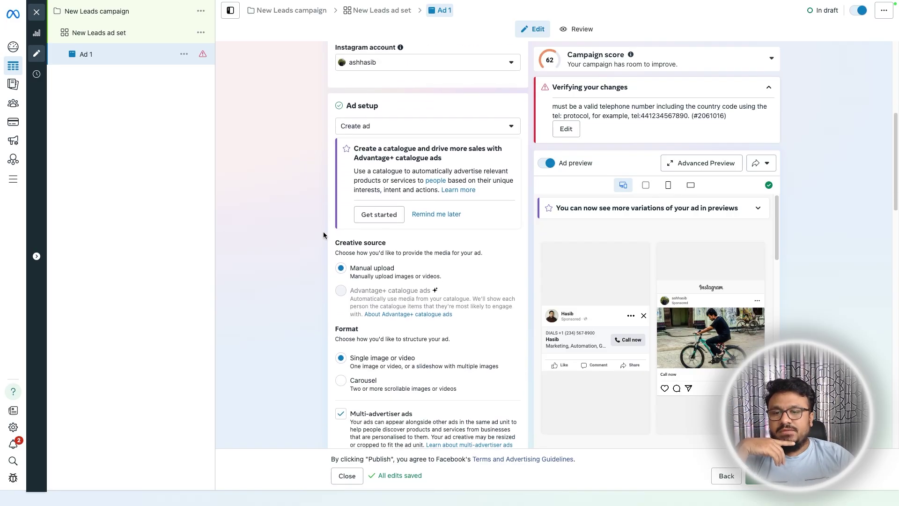
scroll(323, 235, "down", 1)
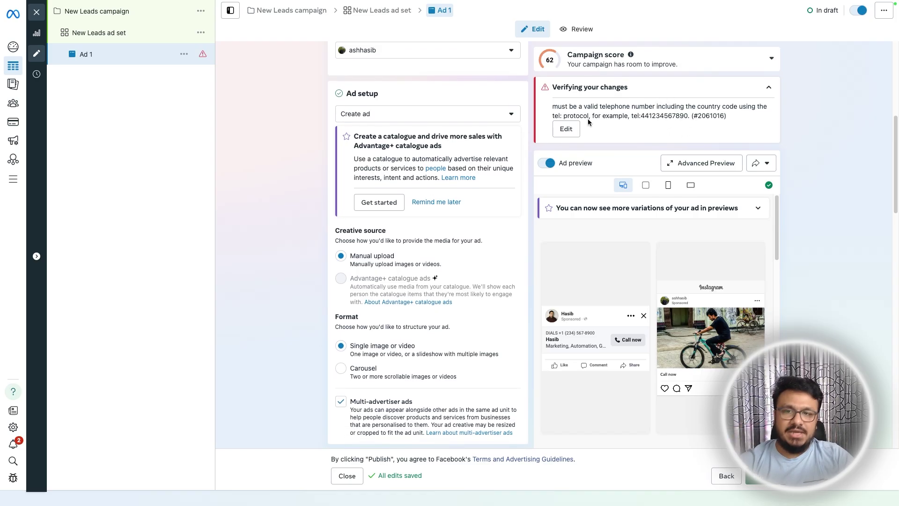
scroll(335, 220, "up", 5)
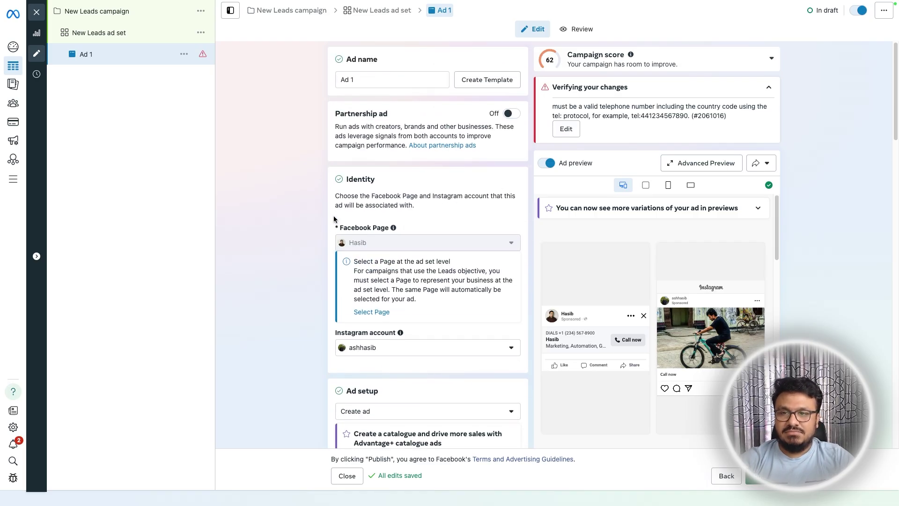
scroll(330, 216, "down", 8)
- Set the Call now number to country code United Kingdom +44 and enter the business phone number
left_click(449, 246)
left_click(372, 254)
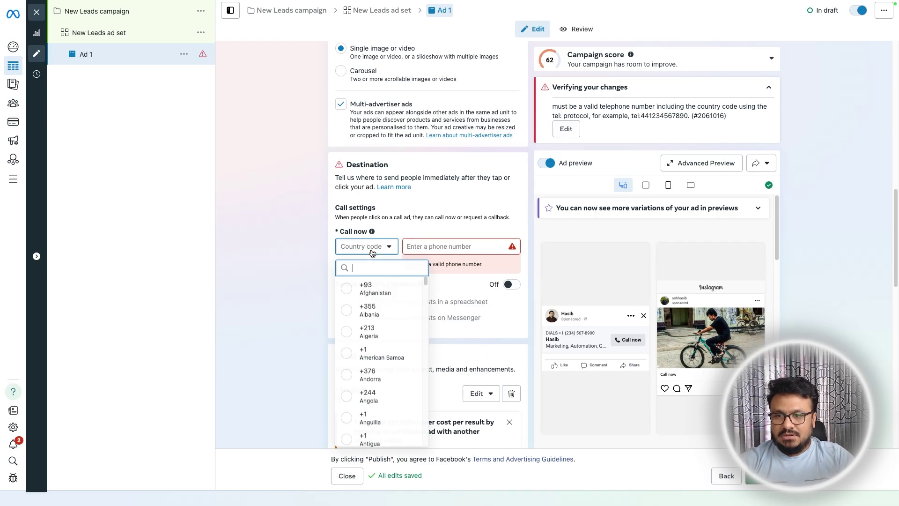
type("44")
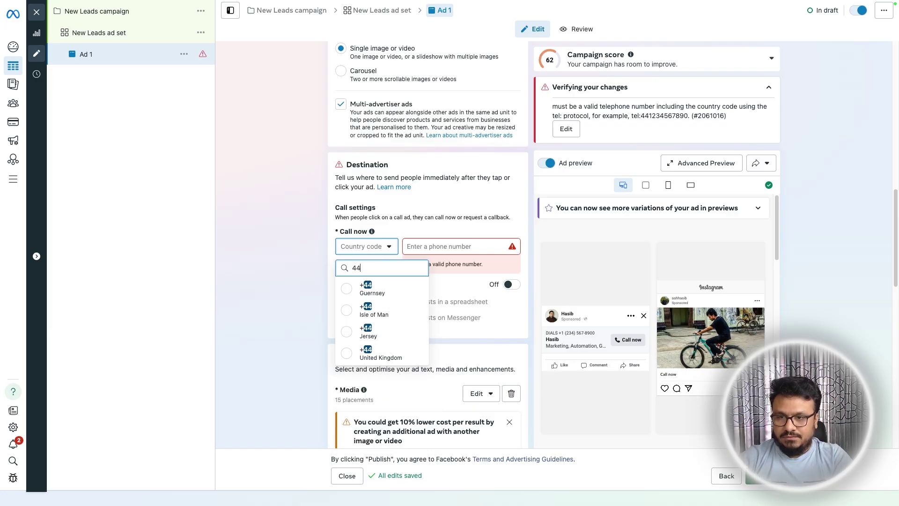
left_click(374, 355)
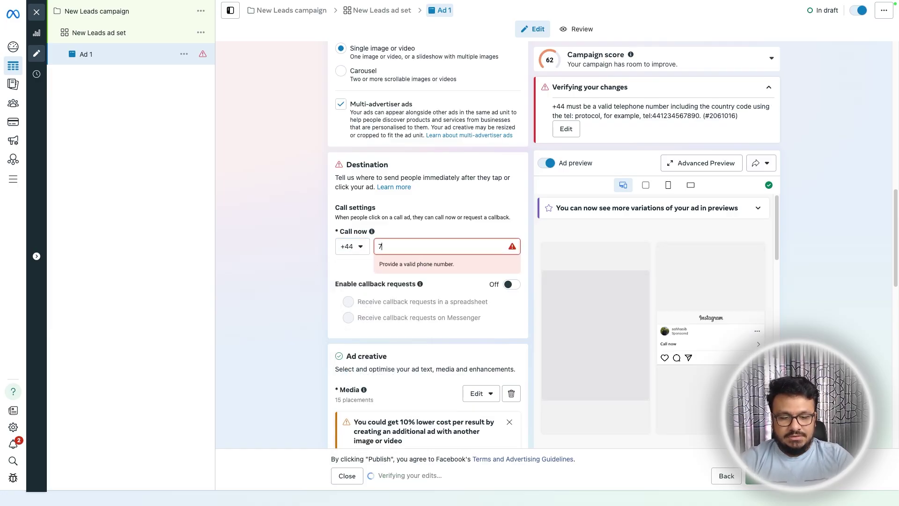
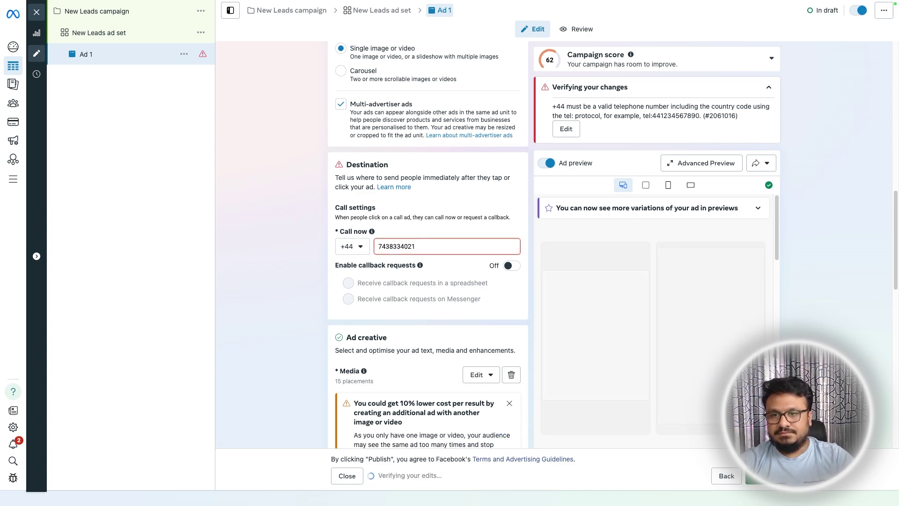
left_click(298, 247)
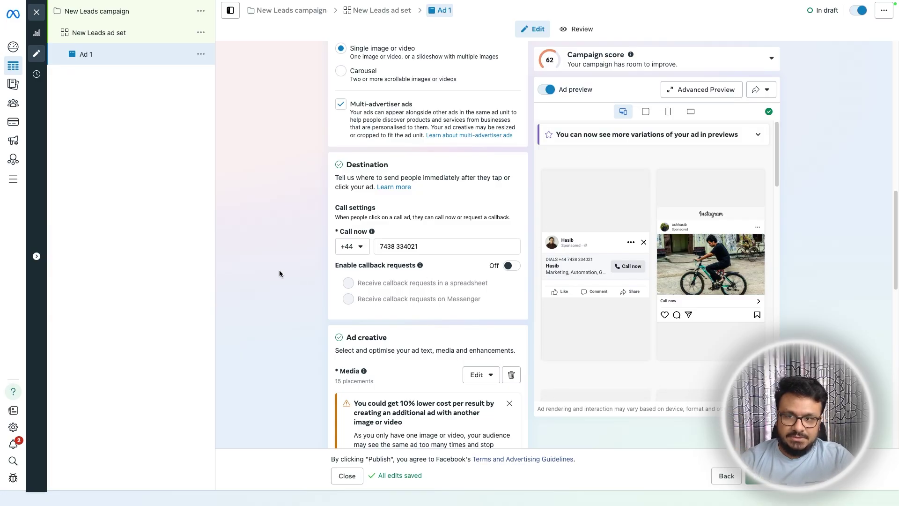
scroll(311, 287, "down", 2)
scroll(335, 237, "up", 4)
scroll(335, 236, "up", 10)
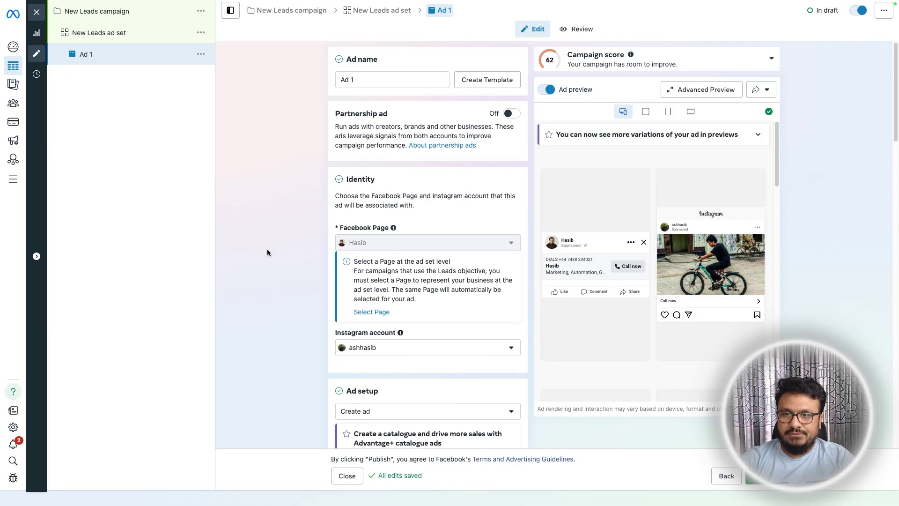
scroll(267, 252, "down", 5)
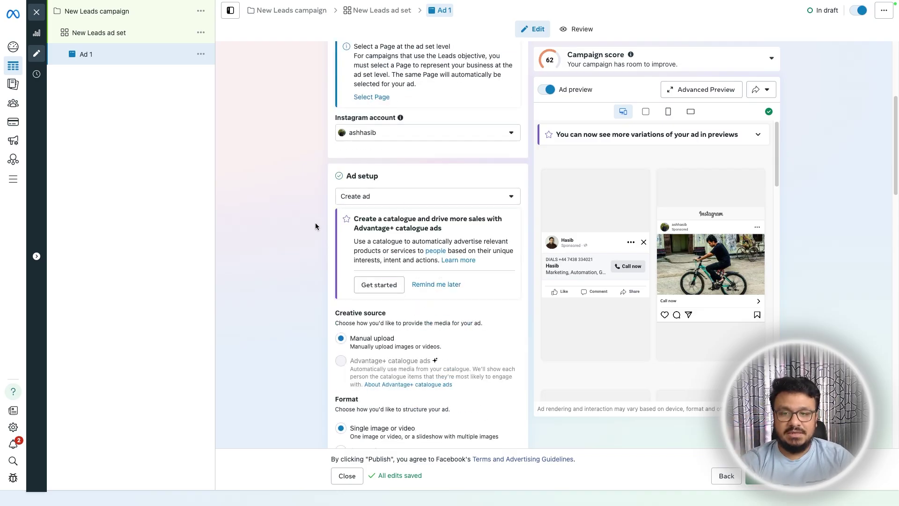
scroll(313, 220, "down", 7)
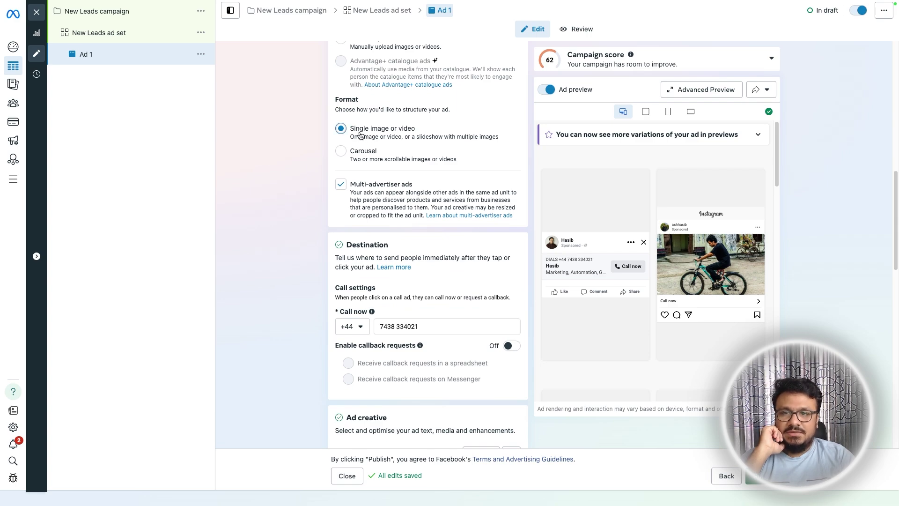
scroll(412, 201, "down", 6)
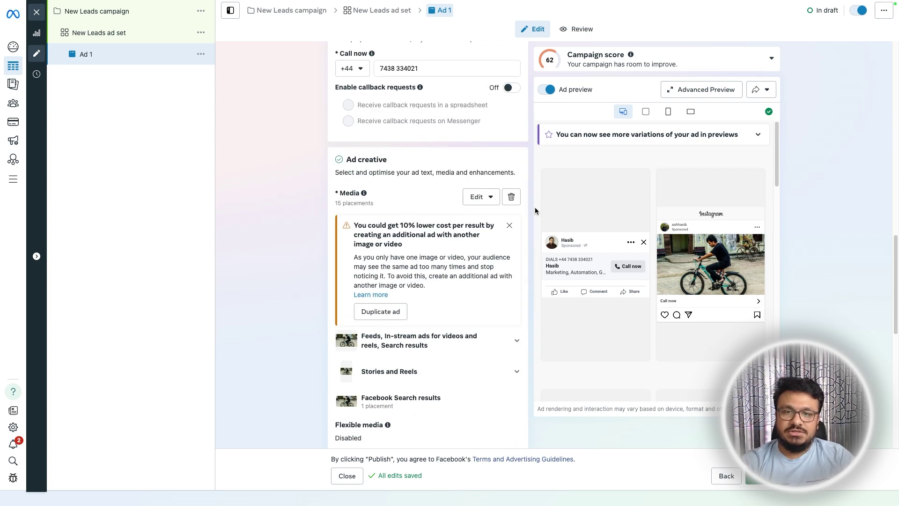
- Replace the old image with the uploaded Air Conditioner Services image, keeping the horizontal crop's original ratio
left_click(511, 197)
left_click(391, 199)
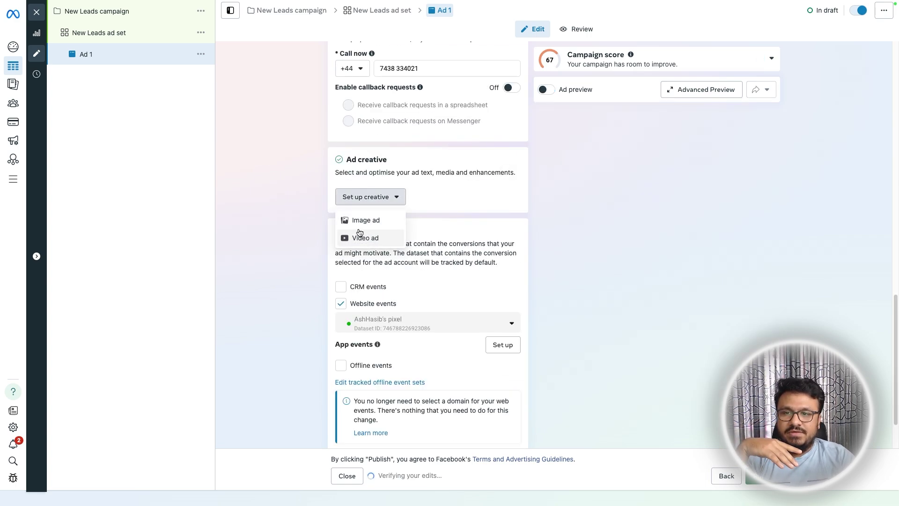
left_click(361, 220)
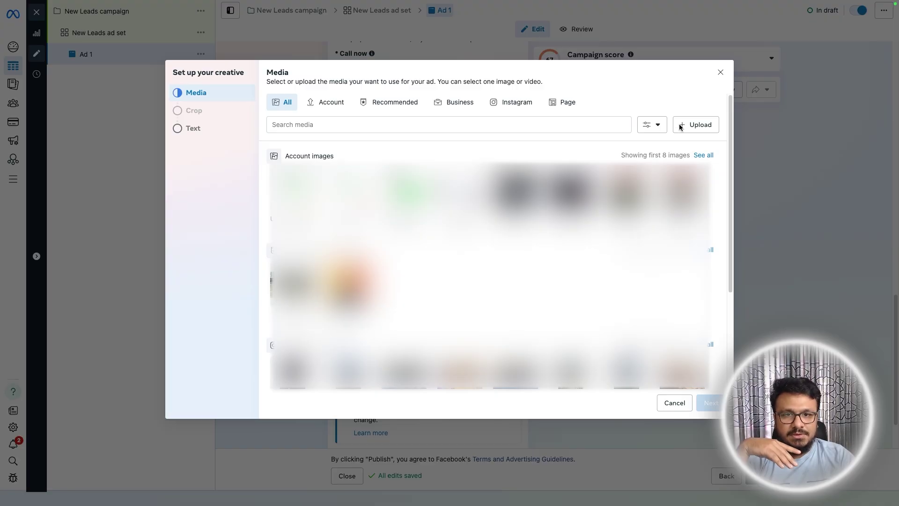
left_click_drag(898, 223, 514, 257)
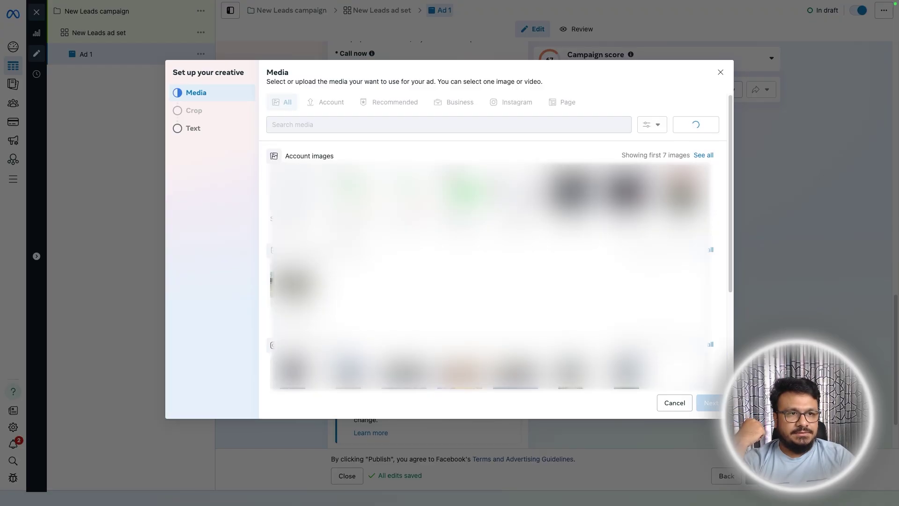
left_click(708, 402)
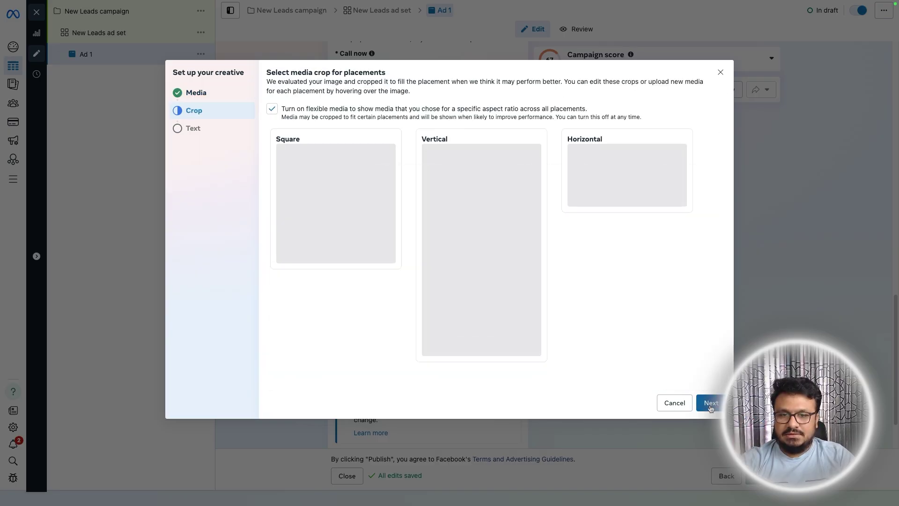
left_click(568, 152)
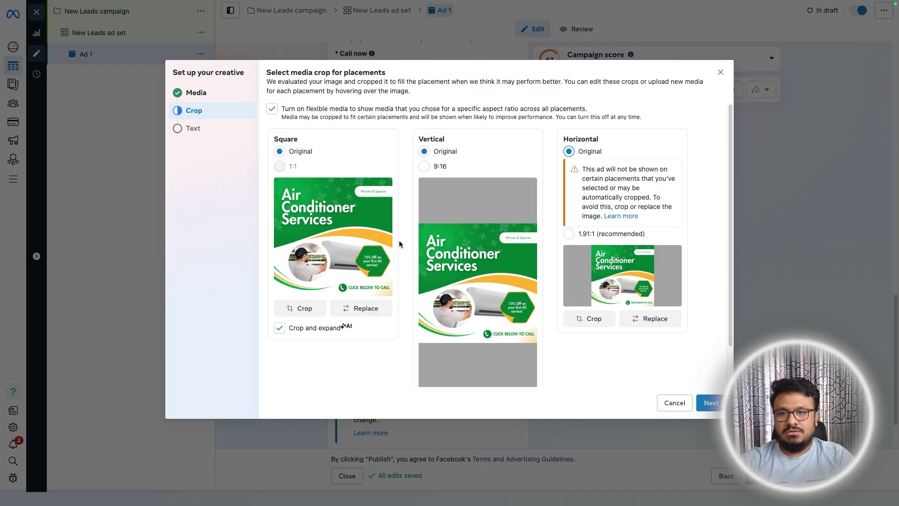
left_click(707, 402)
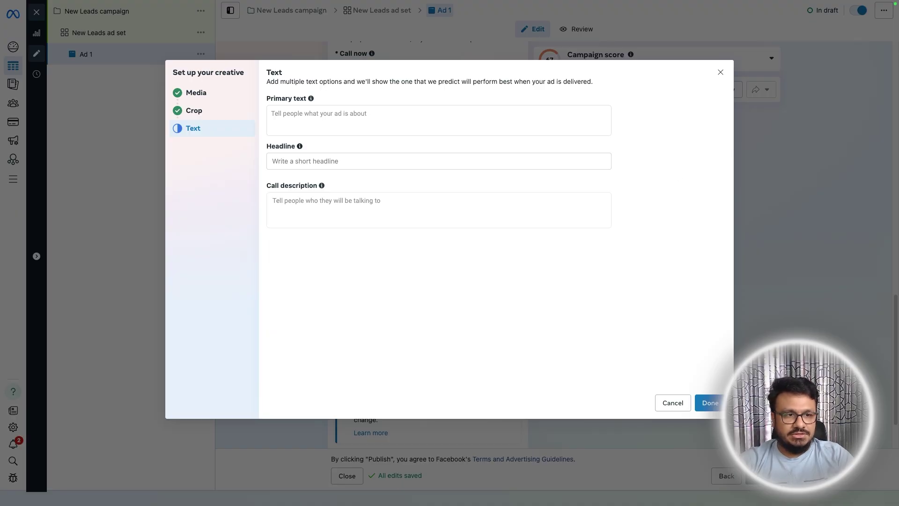
- Paste the AC primary text and 15%-savings headline, type the description 'Limited spots Available', and finish the creative
left_click(290, 115)
type("Is your AC ready for the summer heat? At Warner & Spencer, we offer fast, reliable air conditioner services to keep your home cool and comfortable.  ✅ Certified technicians ✅ Hassle-free scheduling ✅ 15% OFF your first service!  Don’t sweat it — we’ve got your back.  📞 Click below to call and book your service today!")
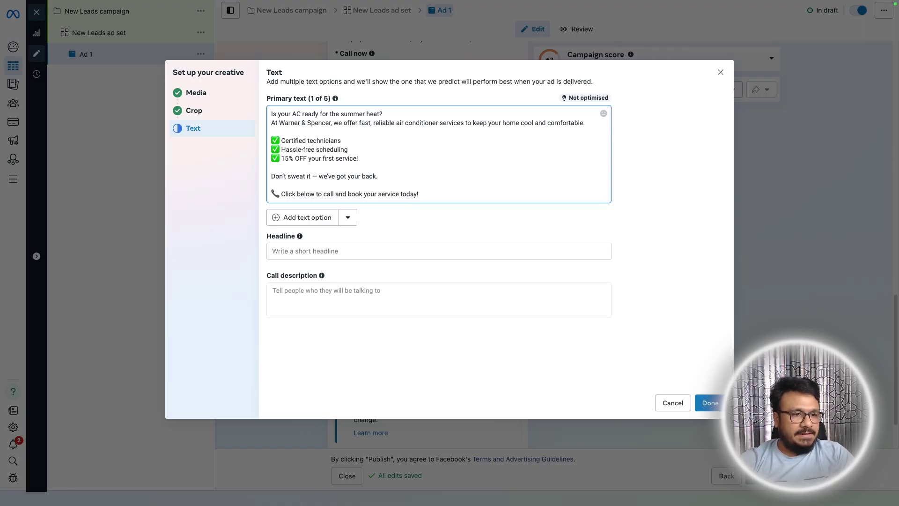
left_click(344, 251)
type("Stay Cool & Save 15% on Your First AC Service!")
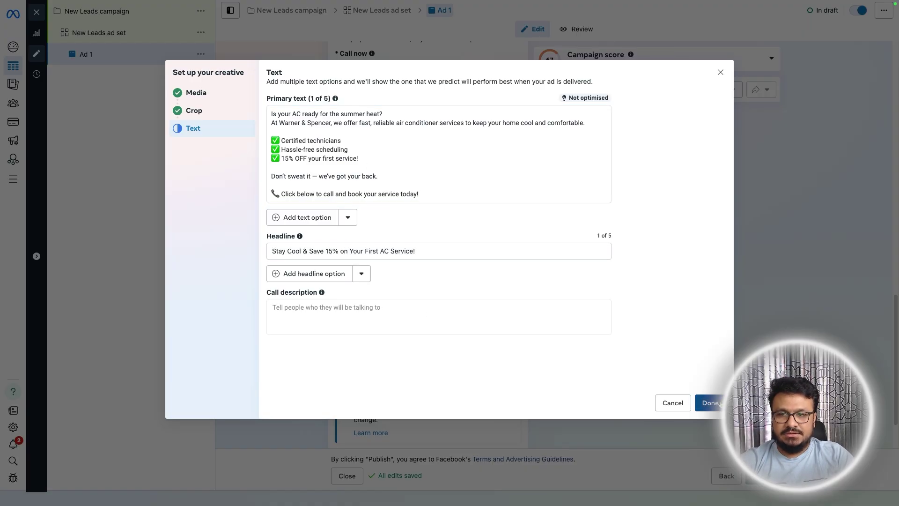
left_click(446, 316)
type("Limited spots Availab")
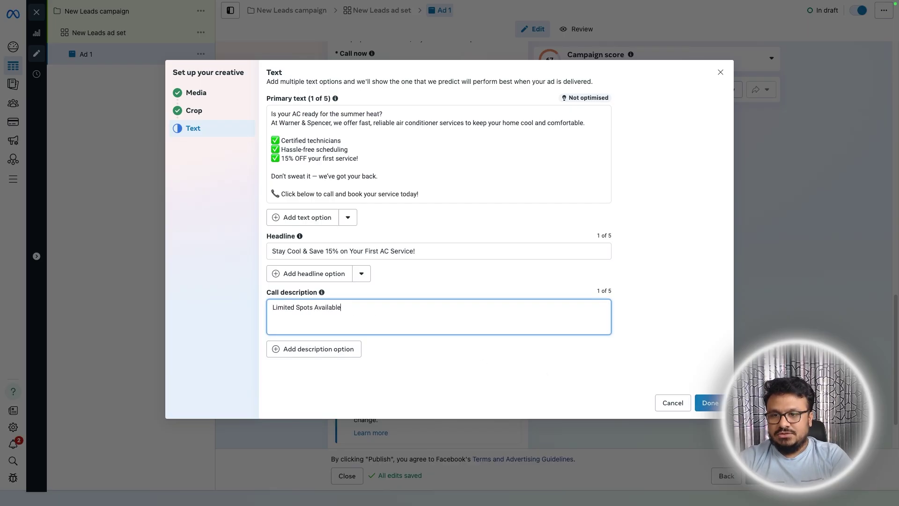
type("le")
left_click(368, 296)
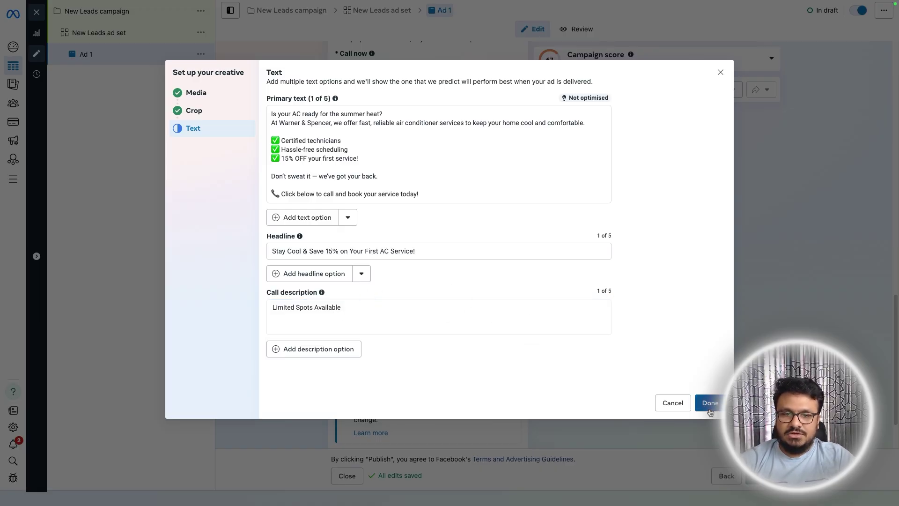
left_click(710, 405)
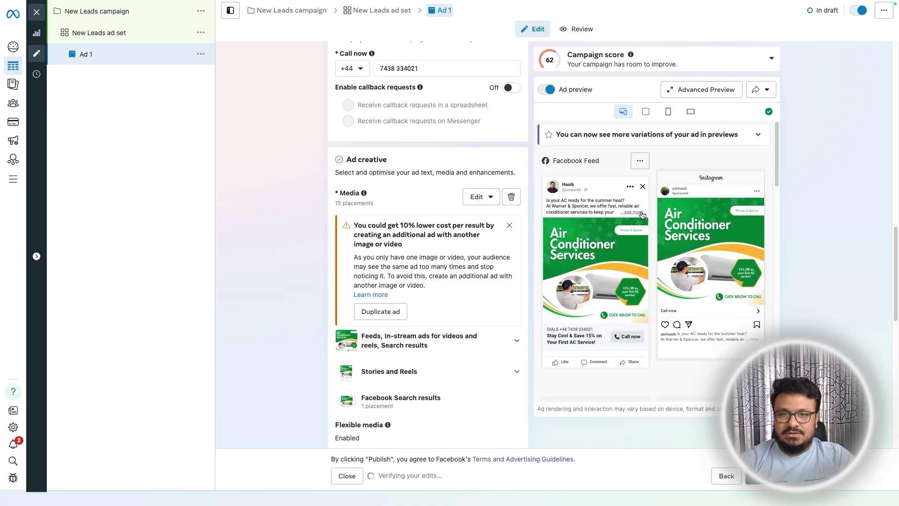
- Expand the Facebook feed preview, dismiss the 10% lower-cost suggestion, and publish the campaign
left_click(622, 217)
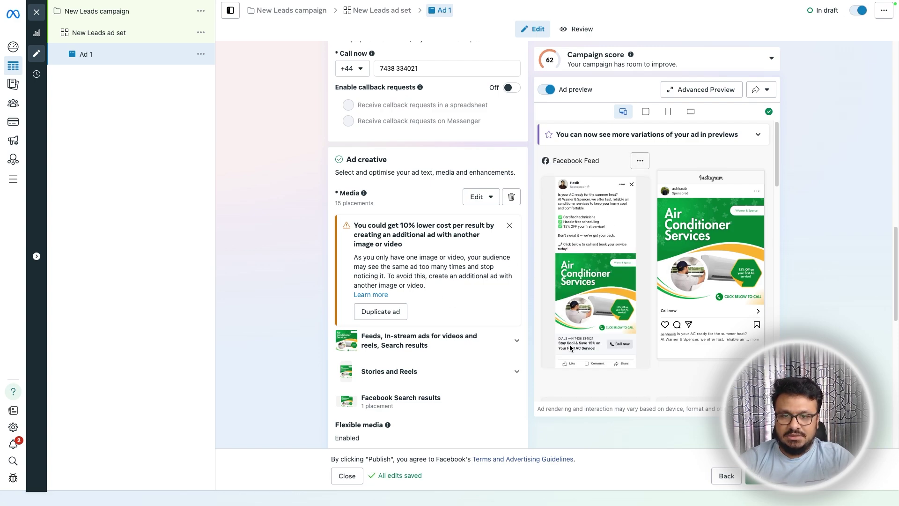
scroll(578, 347, "down", 1)
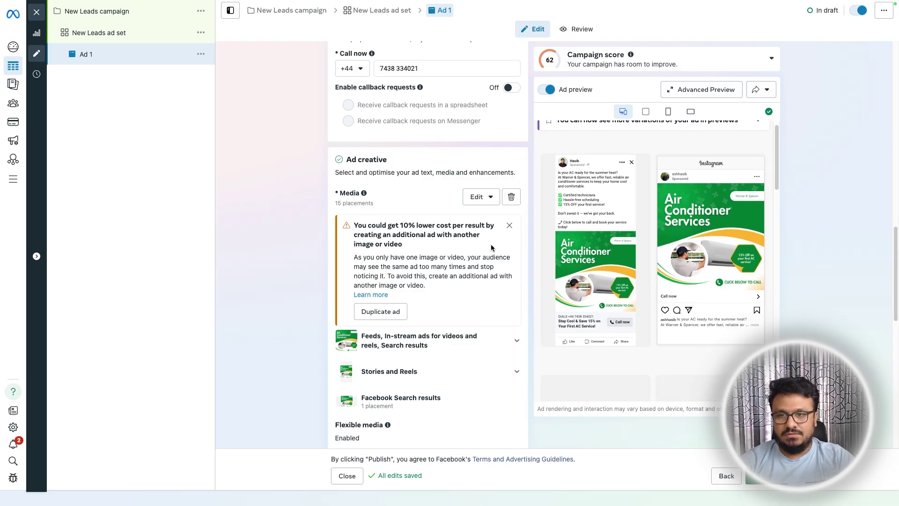
left_click(508, 225)
scroll(447, 295, "down", 5)
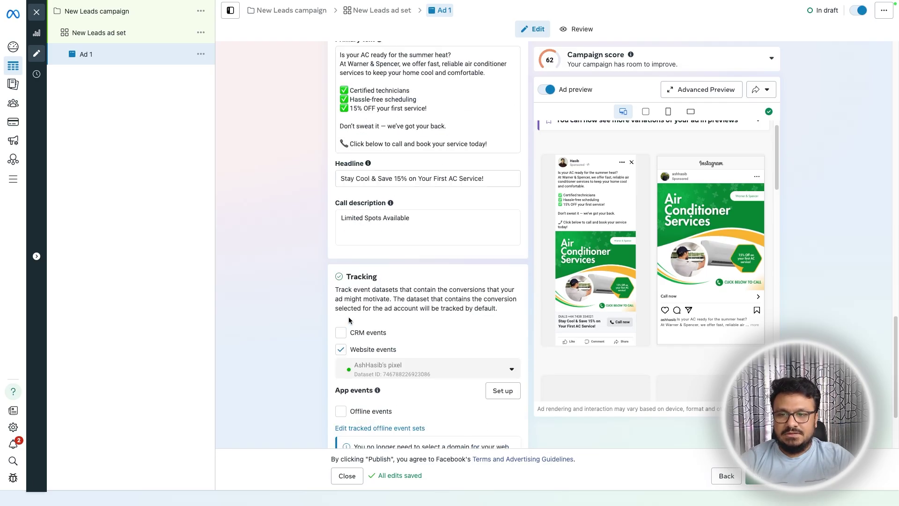
scroll(305, 331, "down", 2)
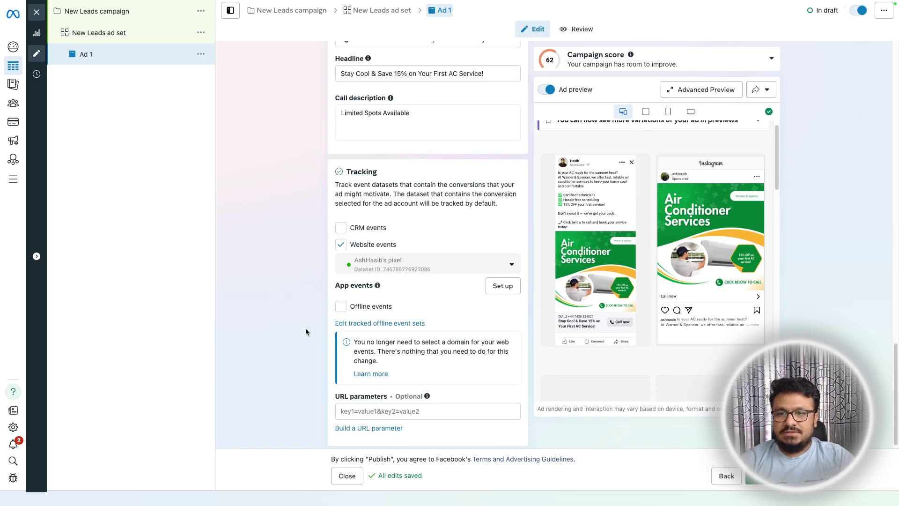
scroll(424, 379, "up", 15)
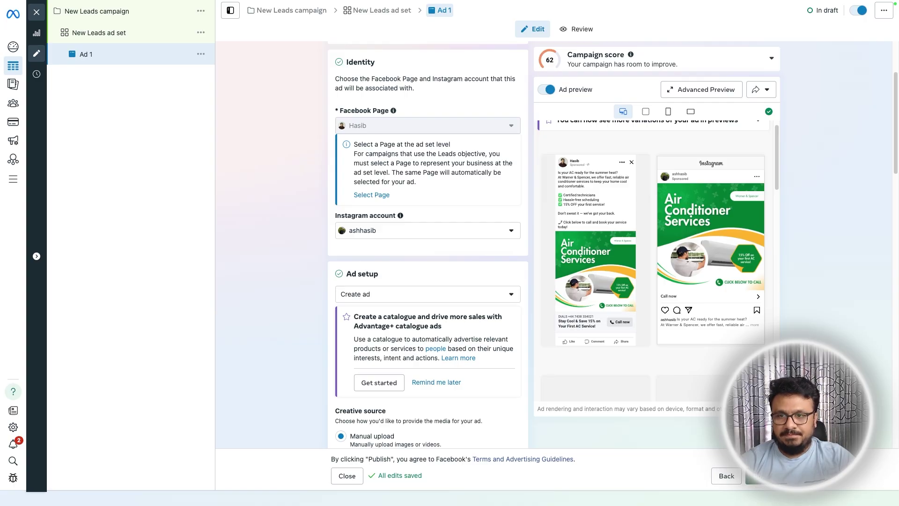
left_click(772, 475)
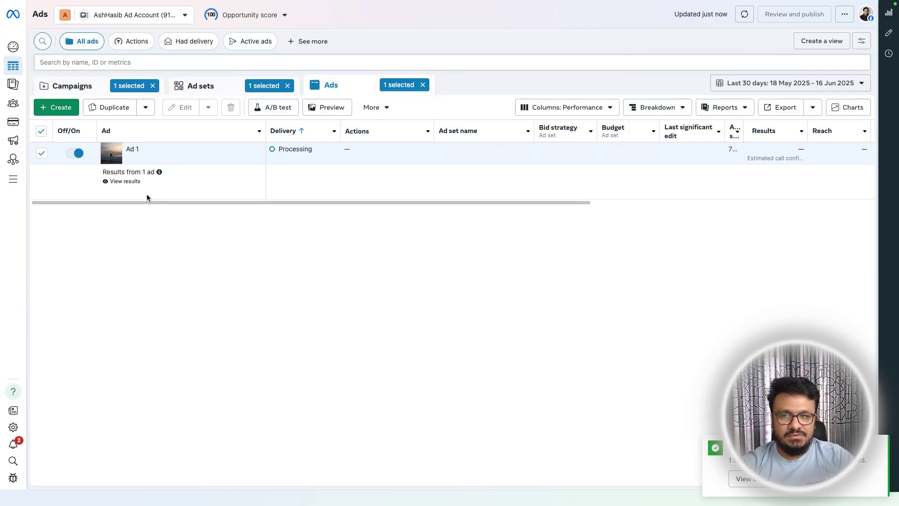
mouse_move(162, 159)
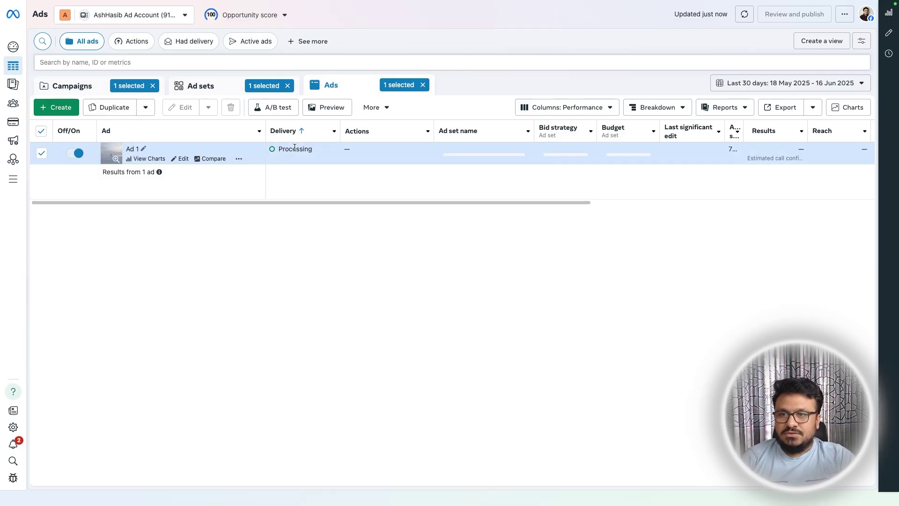
mouse_move(294, 153)
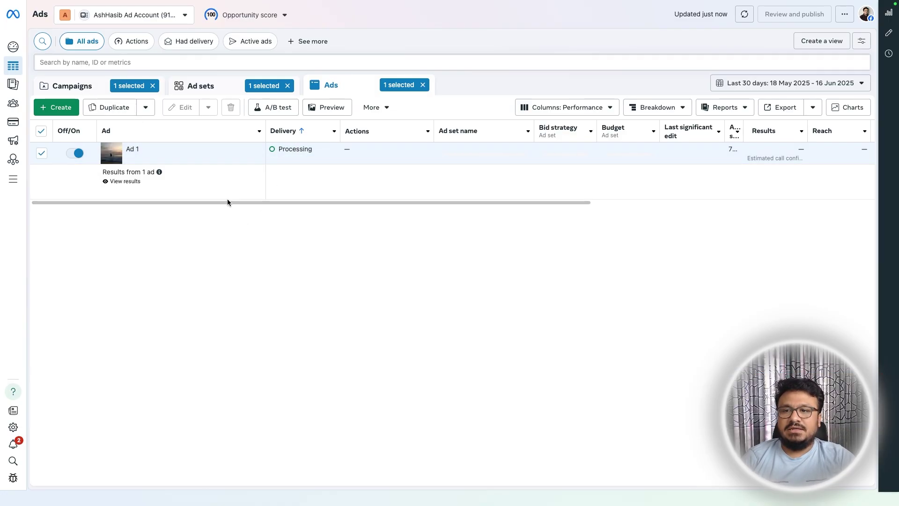
mouse_move(265, 202)
left_mouse_down()
mouse_move(412, 197)
mouse_move(264, 201)
left_mouse_up()
mouse_move(53, 36)
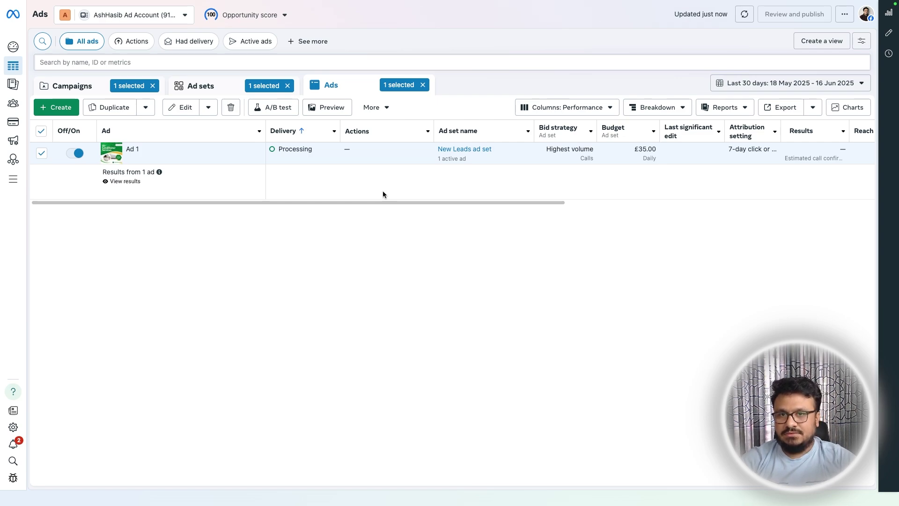
left_click_drag(383, 202, 618, 197)
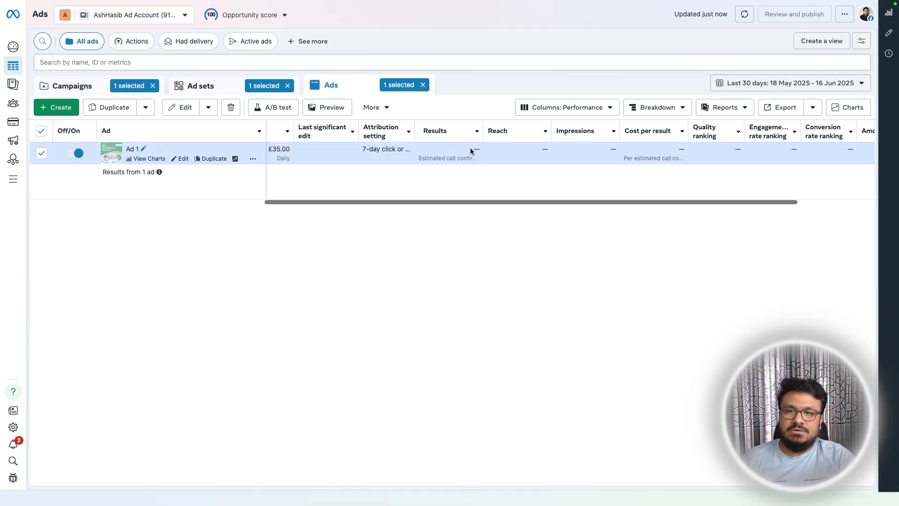
left_click_drag(671, 202, 822, 183)
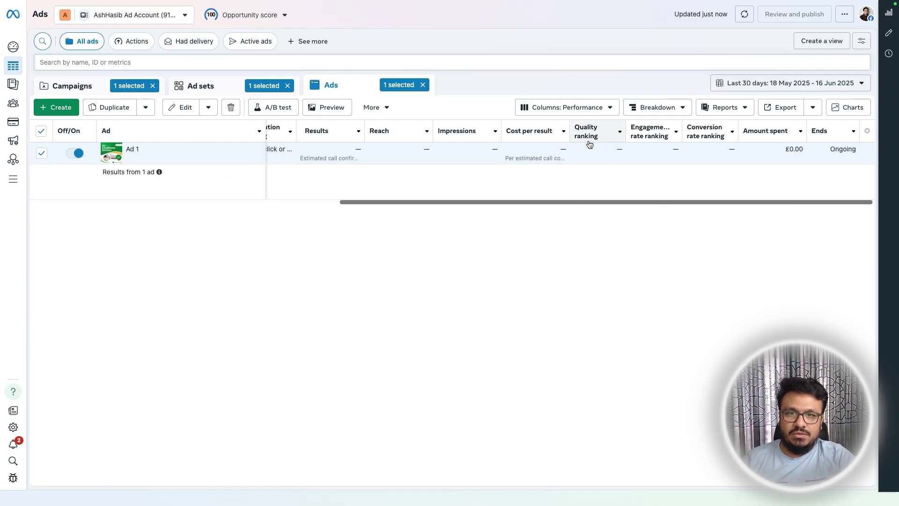
- Search Customise columns for 'call' and 'phone', then close without adding Phone number clicks
left_click(582, 107)
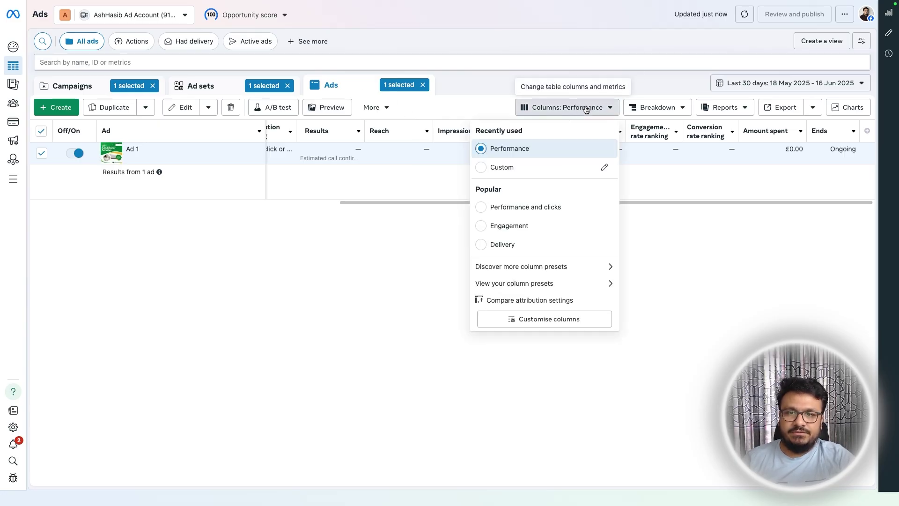
left_click(515, 319)
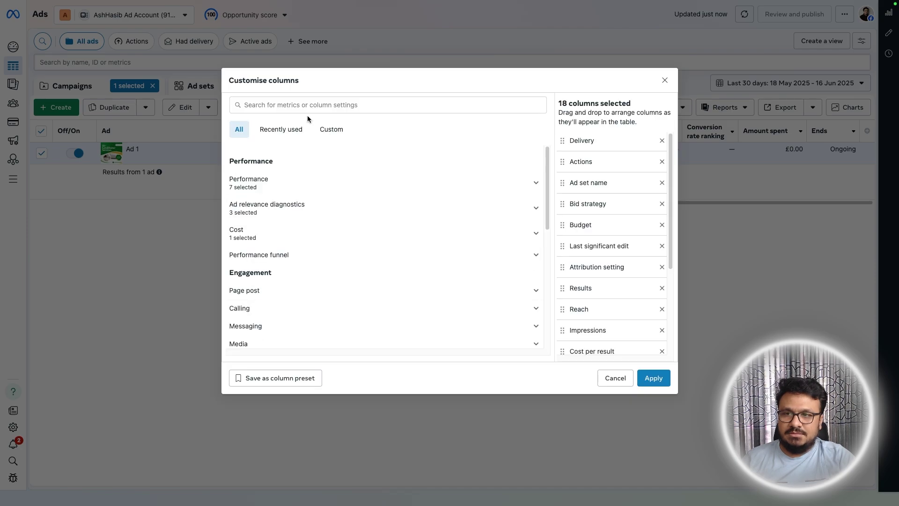
left_click(301, 105)
type("ca")
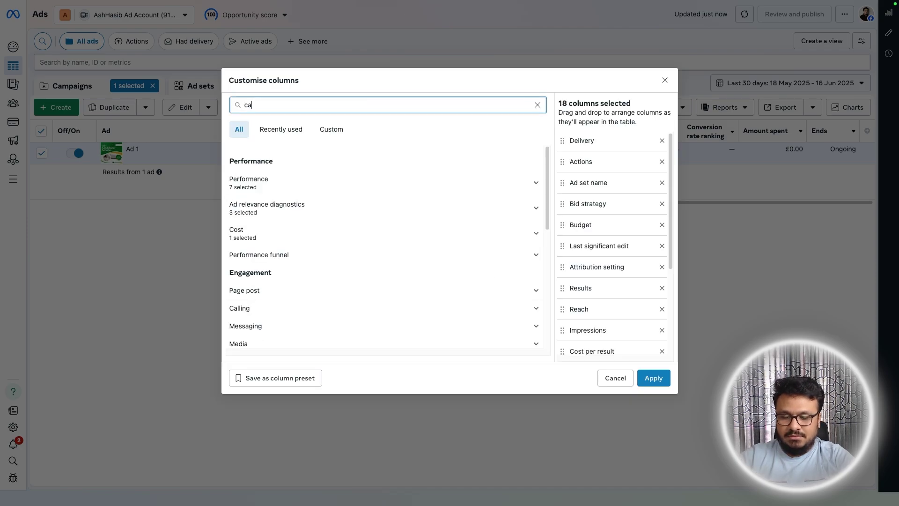
type("ll")
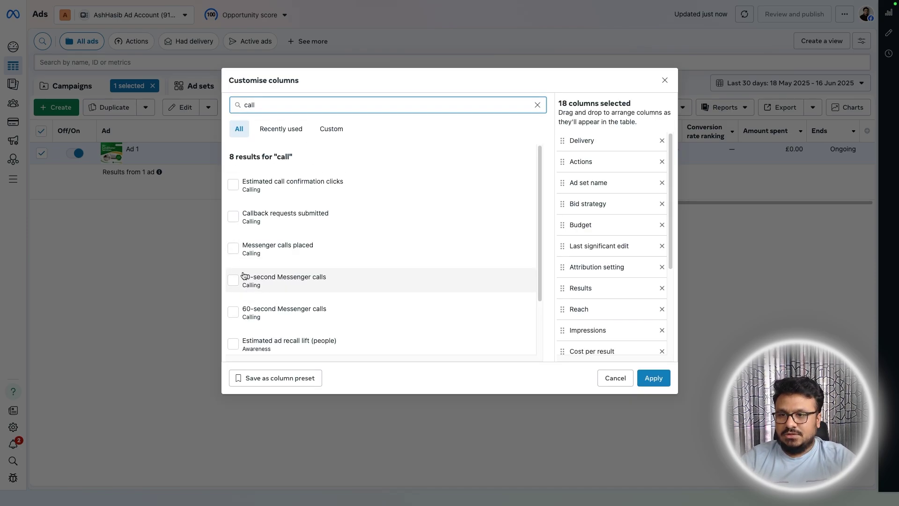
scroll(241, 281, "down", 3)
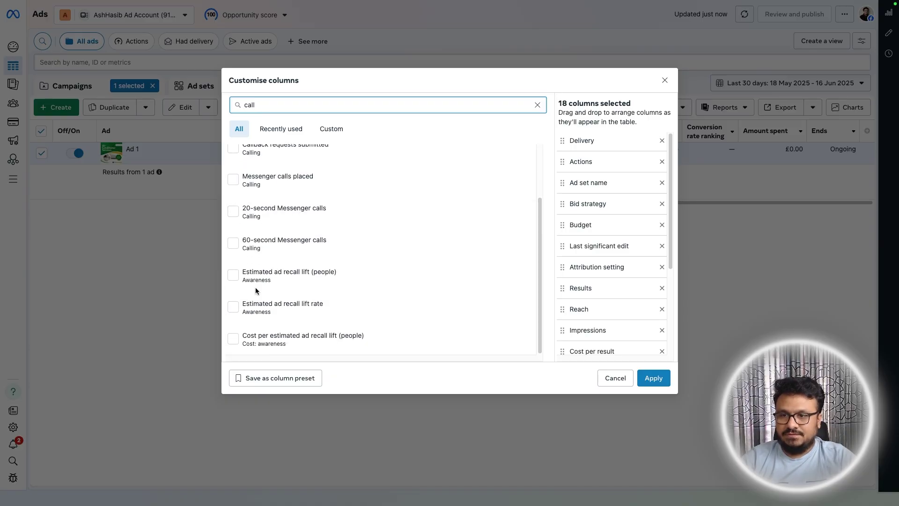
scroll(251, 300, "up", 3)
type("phone")
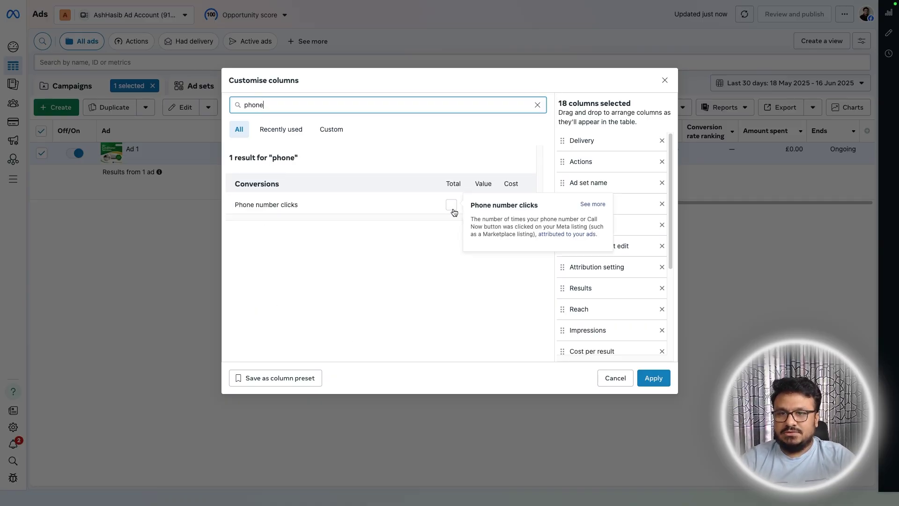
left_click(664, 80)
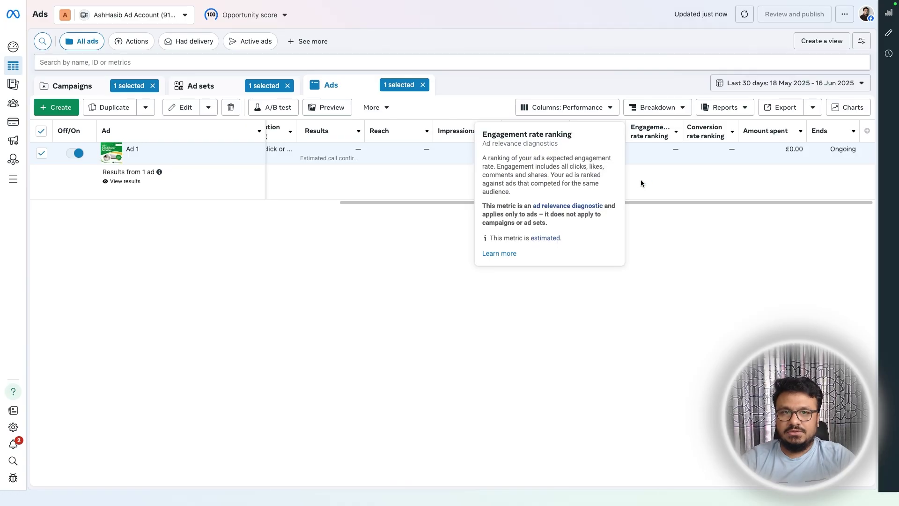
- Scroll the Ads table back to the left and open Ad 1's edit page
left_click_drag(595, 205, 260, 205)
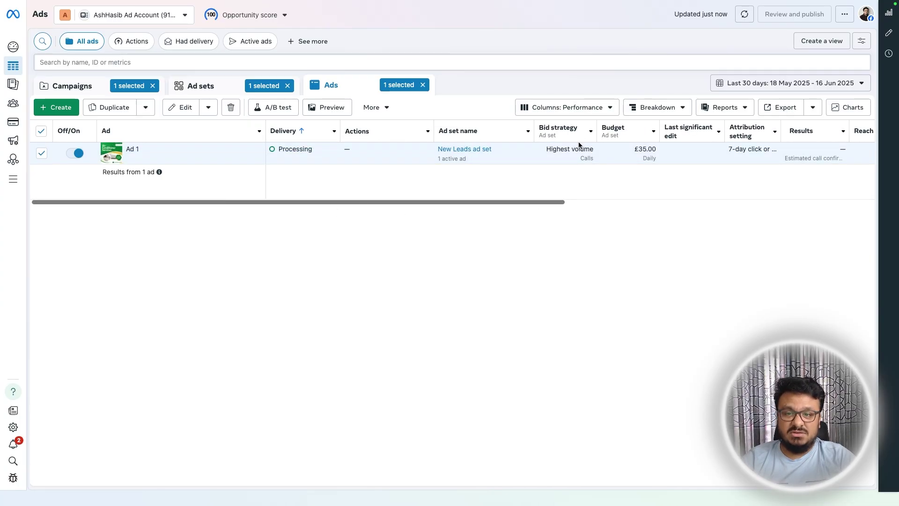
mouse_move(203, 159)
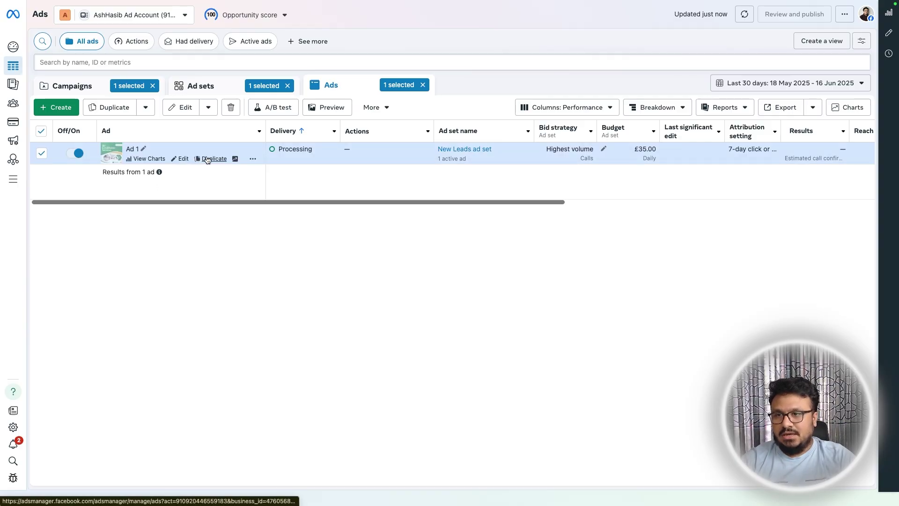
left_click(183, 159)
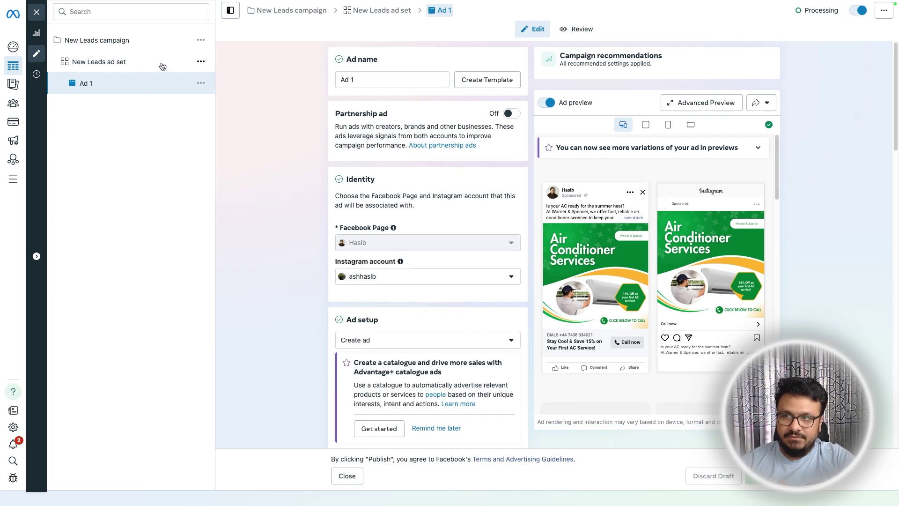
- Duplicate New Leads ad set with its original setup and review the copy
left_click(201, 61)
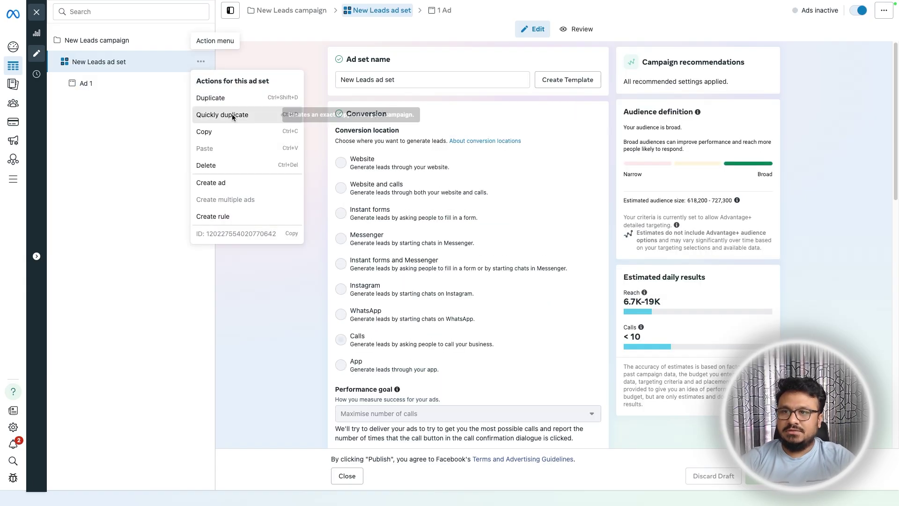
left_click(232, 114)
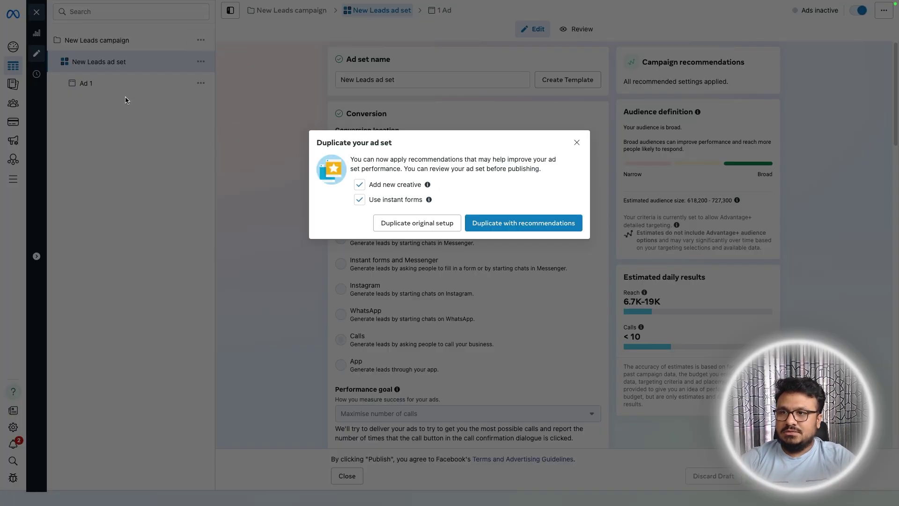
left_click(440, 223)
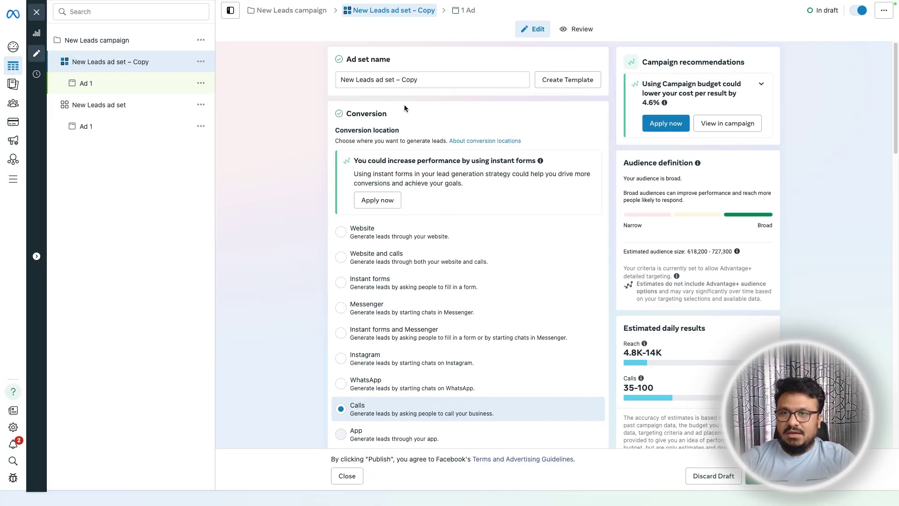
scroll(375, 232, "down", 3)
scroll(376, 231, "down", 20)
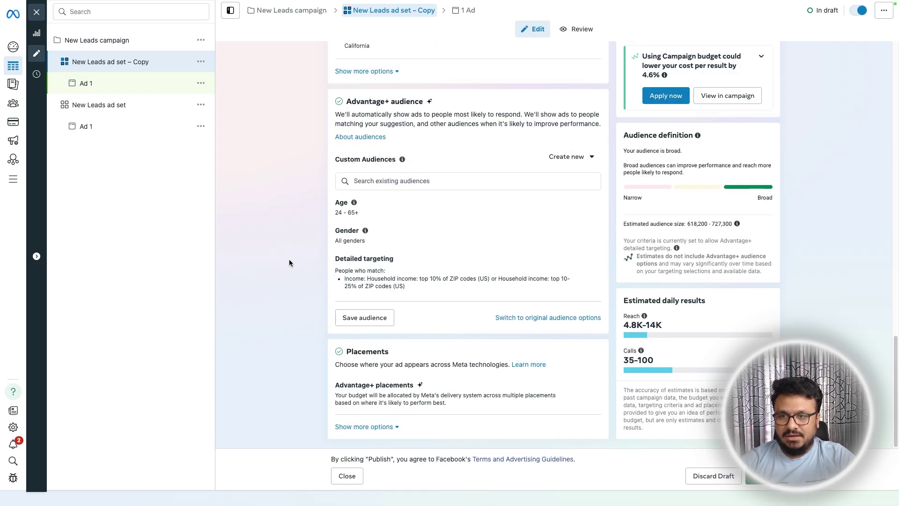
scroll(288, 262, "up", 4)
scroll(288, 260, "down", 4)
mouse_move(365, 232)
scroll(328, 242, "up", 13)
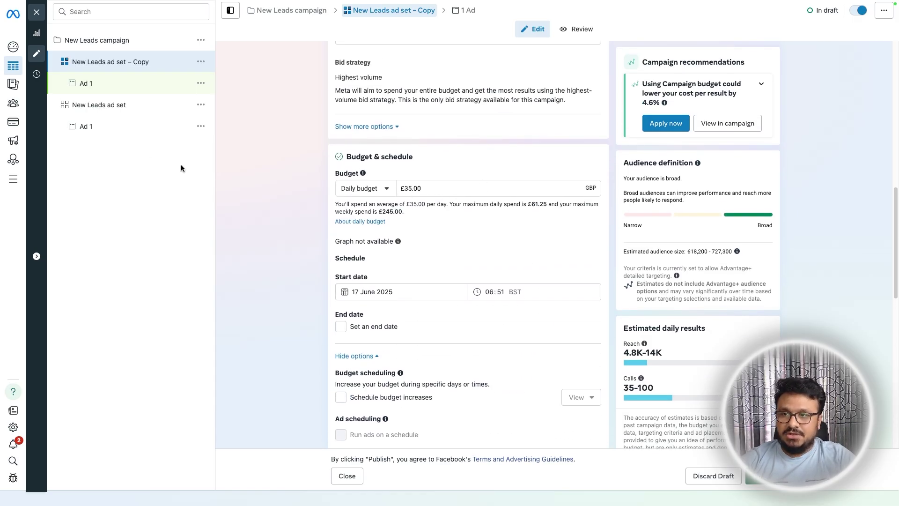
- Compare the original and copied ad sets, then delete the copy
left_click(98, 111)
left_click(108, 61)
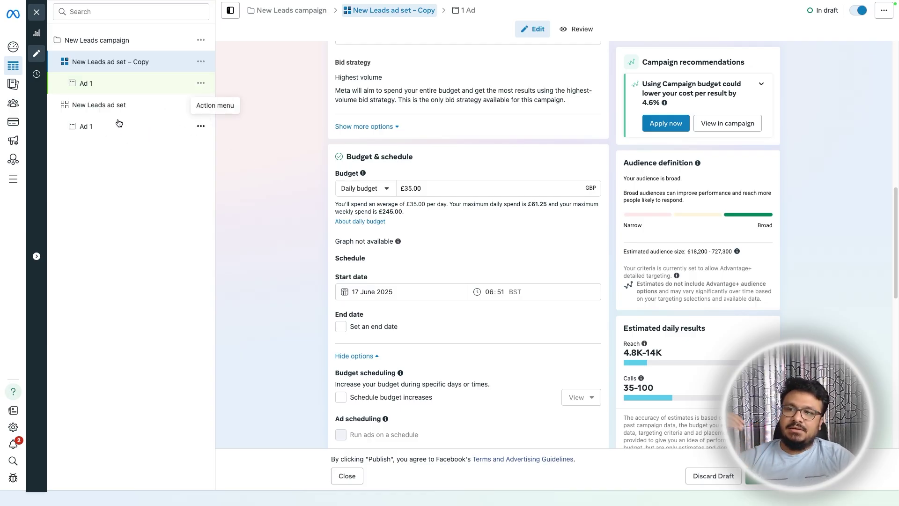
left_click(126, 105)
left_click(202, 64)
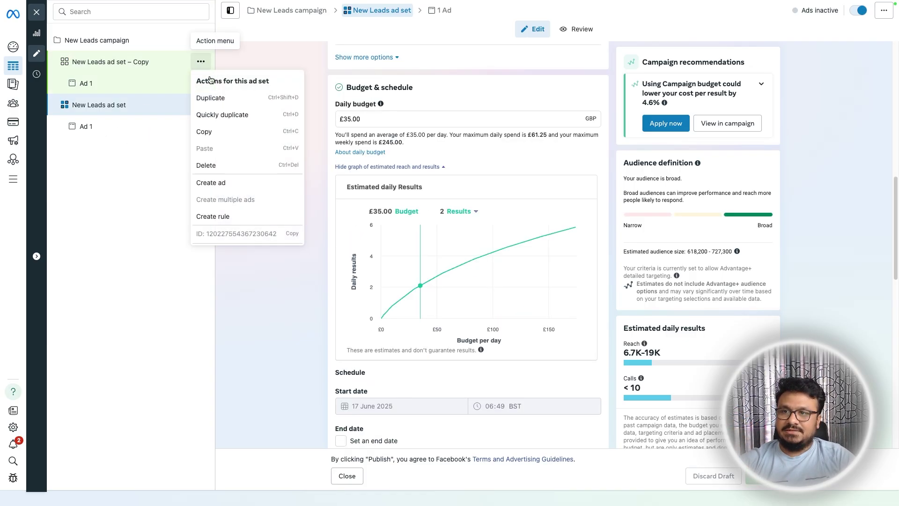
left_click(236, 165)
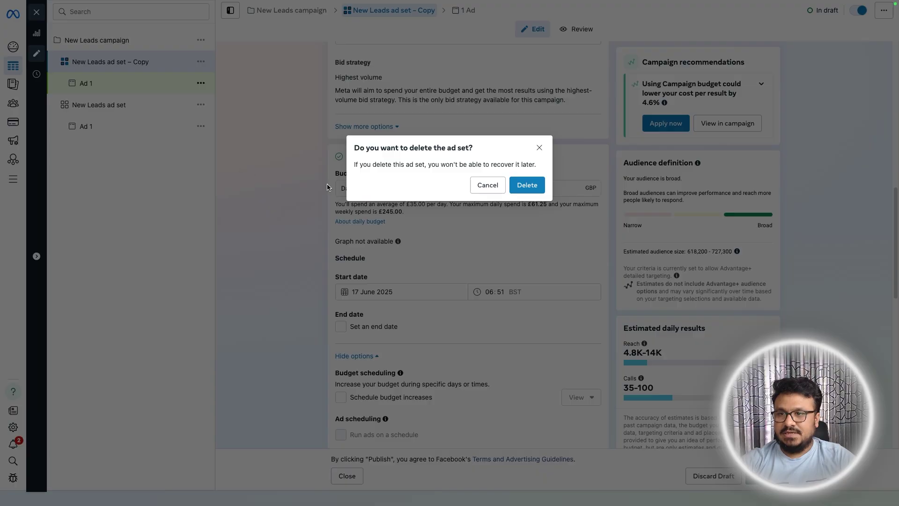
left_click(528, 186)
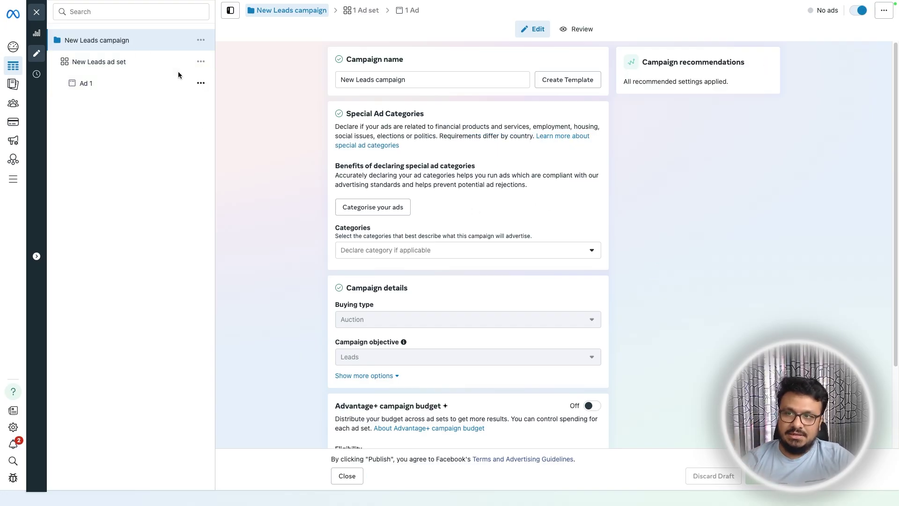
- Duplicate Ad 1 with its original setup and rename the copy to Ad 2
left_click(201, 83)
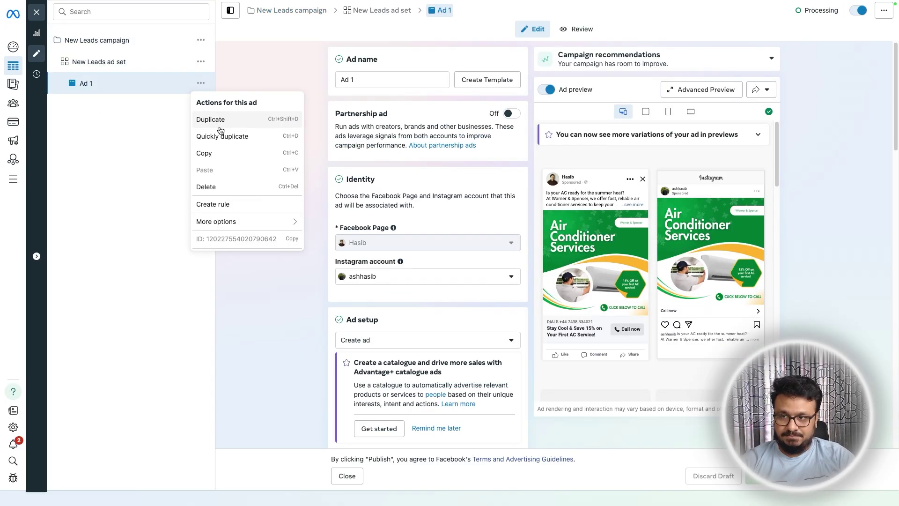
left_click(222, 137)
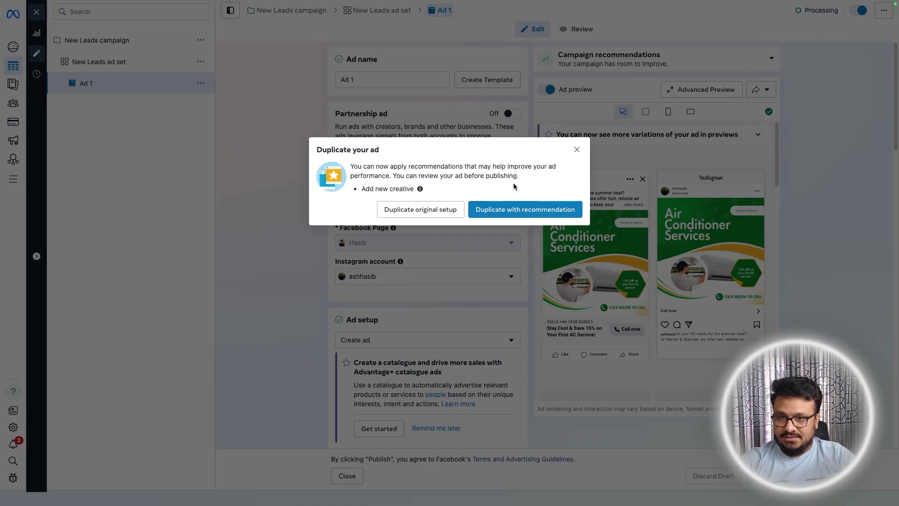
left_click(423, 218)
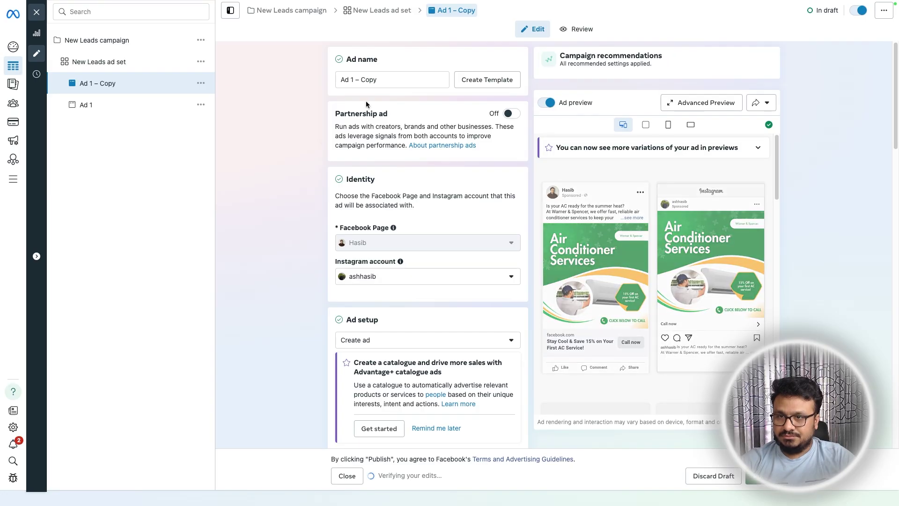
left_click_drag(350, 80, 375, 80)
type("2")
left_click(322, 219)
- Open Ad 2's Add image media library, close it without adding anything, and exit the editor
scroll(321, 237, "down", 7)
scroll(328, 240, "down", 5)
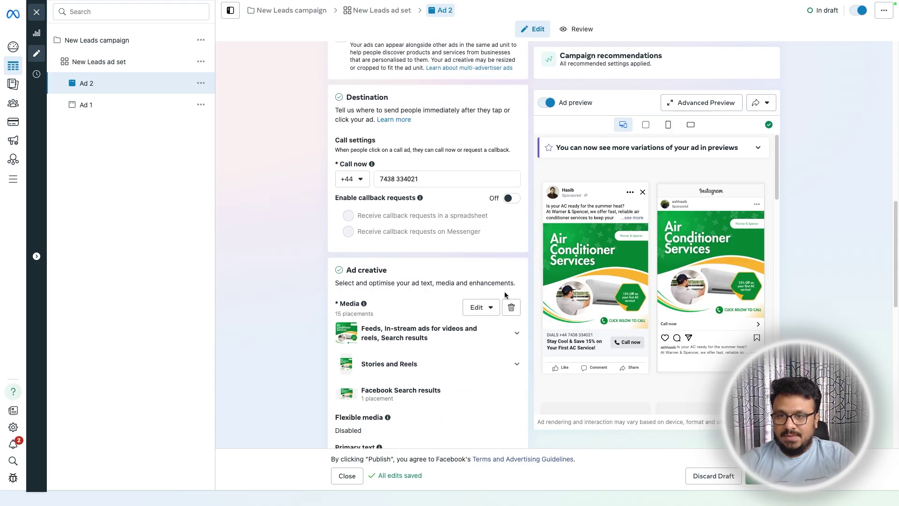
mouse_move(379, 338)
left_click(375, 320)
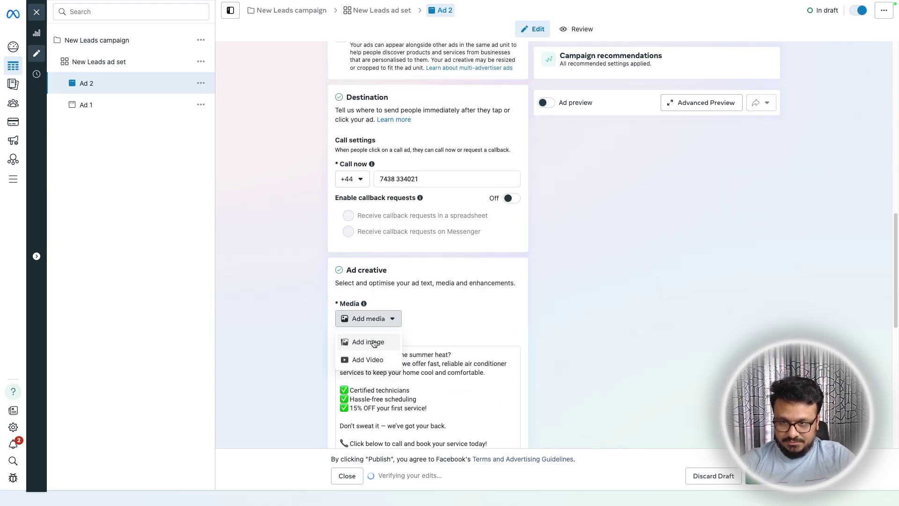
left_click(368, 342)
left_click(718, 74)
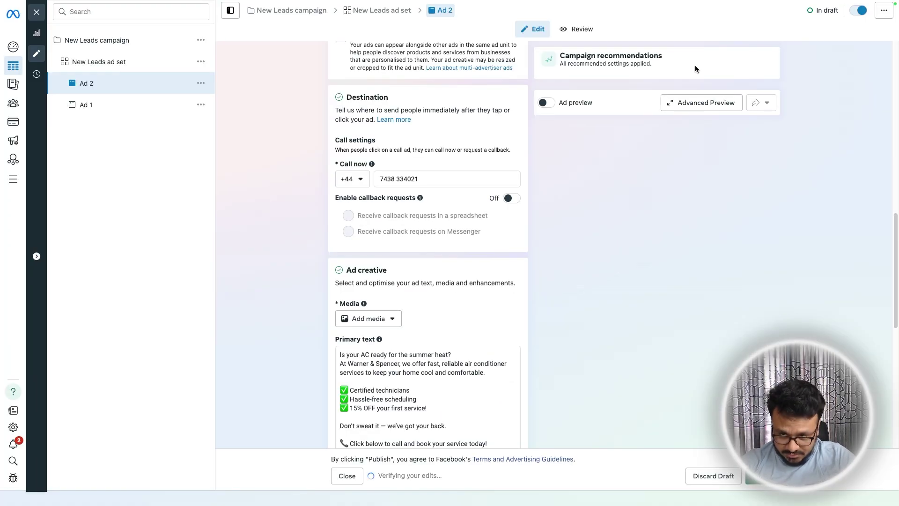
scroll(347, 336, "down", 4)
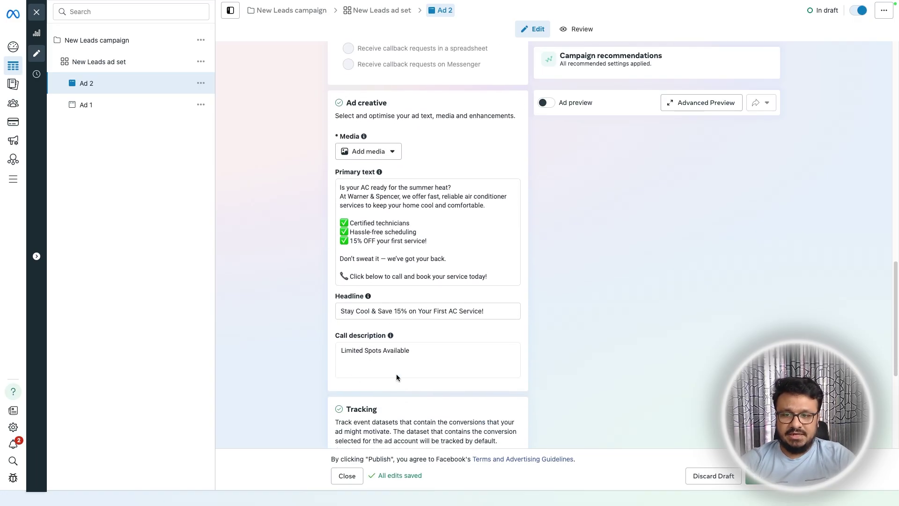
scroll(523, 387, "down", 5)
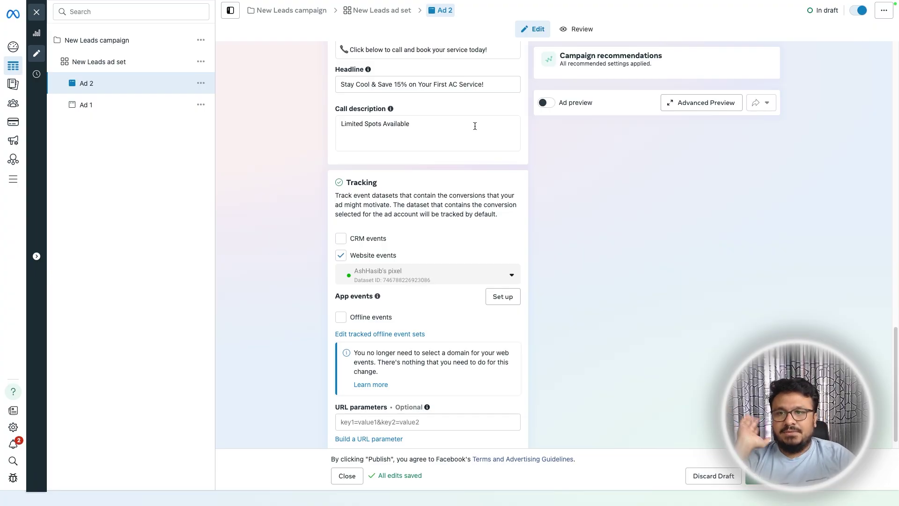
scroll(475, 126, "up", 15)
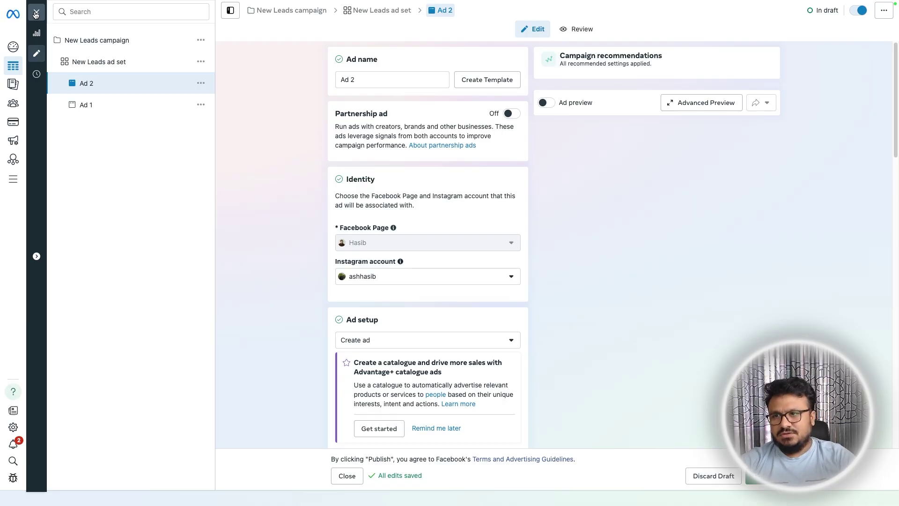
left_click(36, 14)
- Leave without publishing and scroll the Ads table to see Ad 2 In draft beside Ad 1
left_click(506, 221)
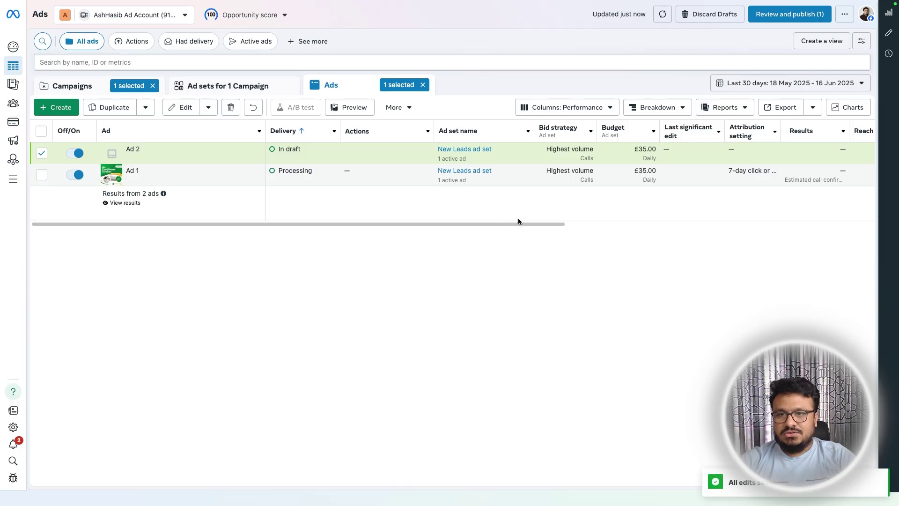
left_click_drag(512, 224, 701, 228)
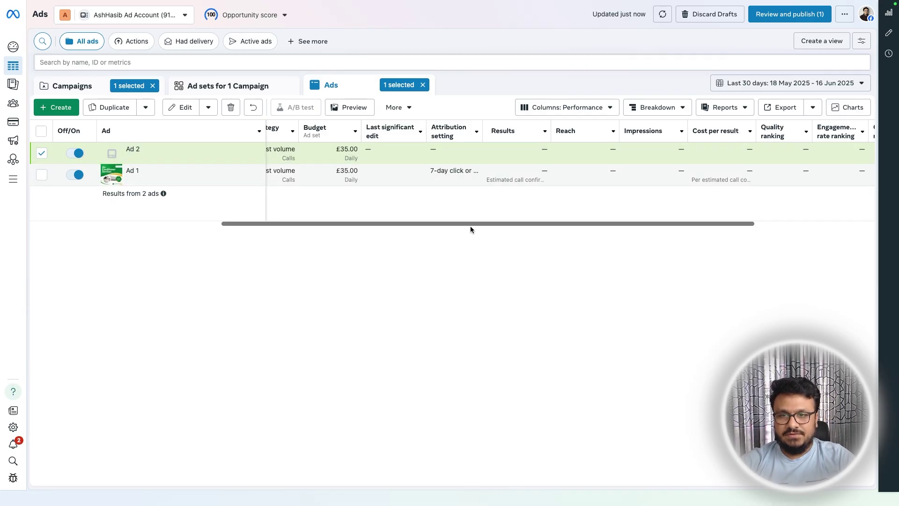
mouse_move(478, 224)
left_mouse_down()
mouse_move(284, 234)
mouse_move(469, 230)
left_mouse_up()
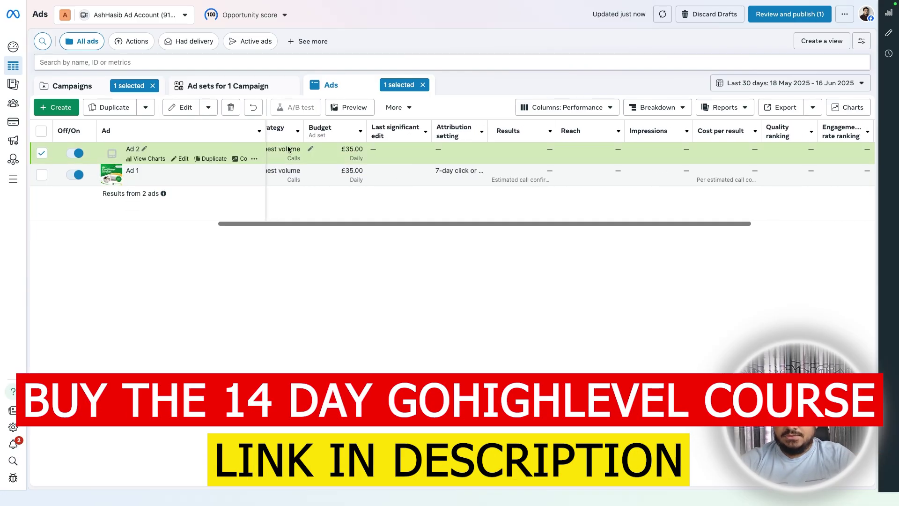